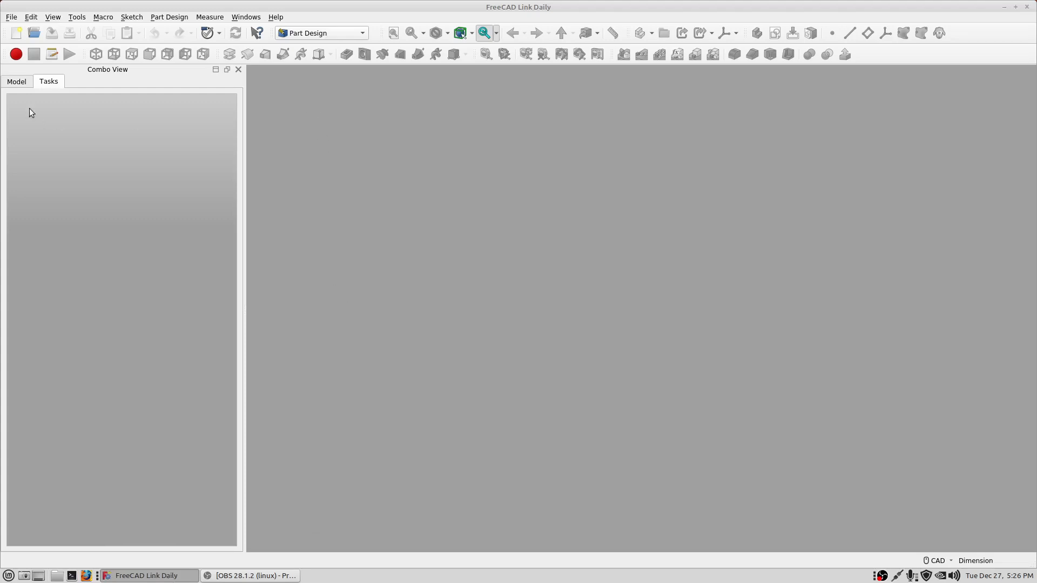
Create a new empty document and add a Part Design body to it.
left_click(15, 83)
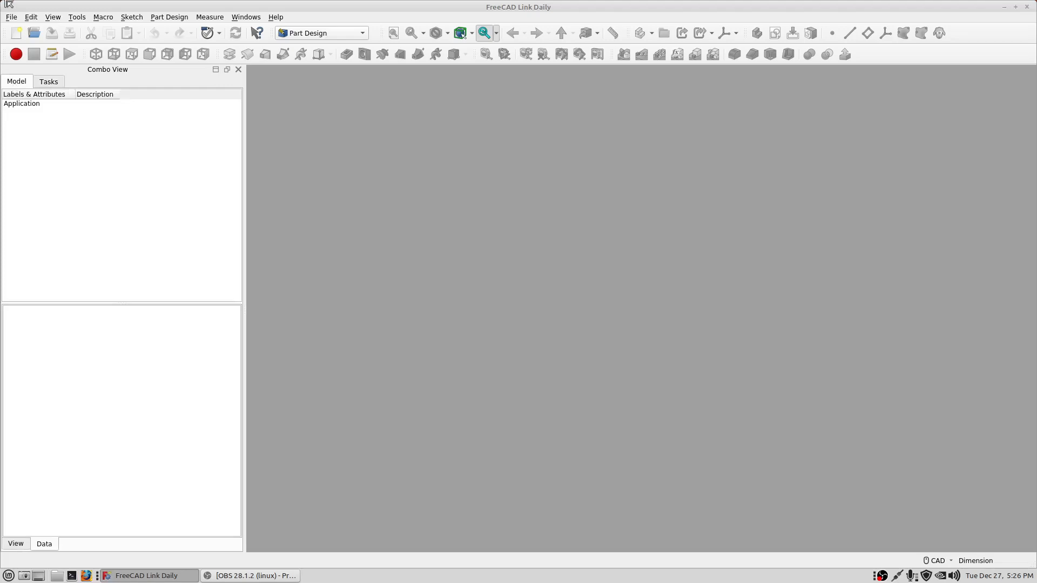
left_click(10, 18)
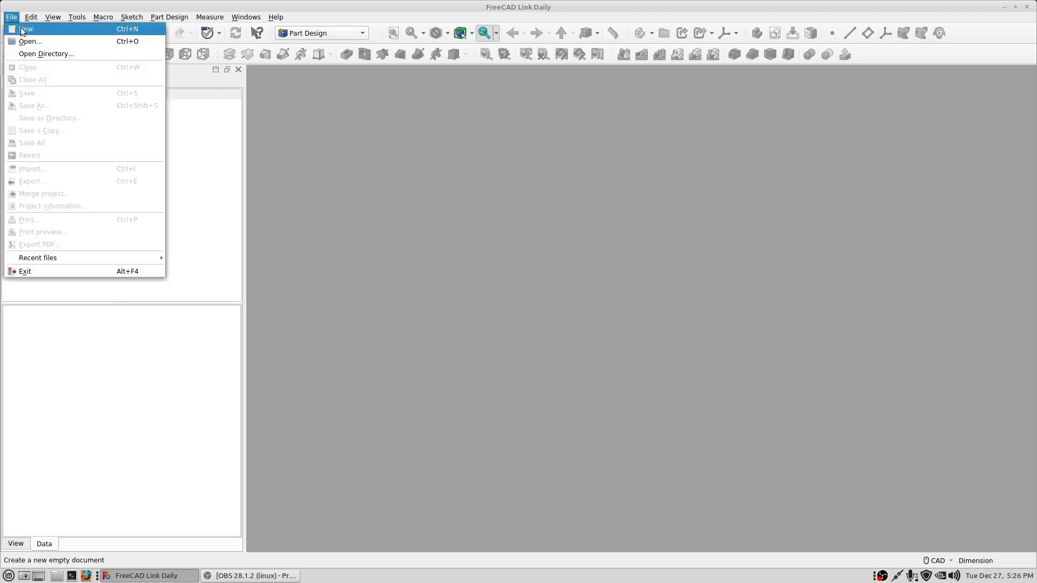
left_click(22, 30)
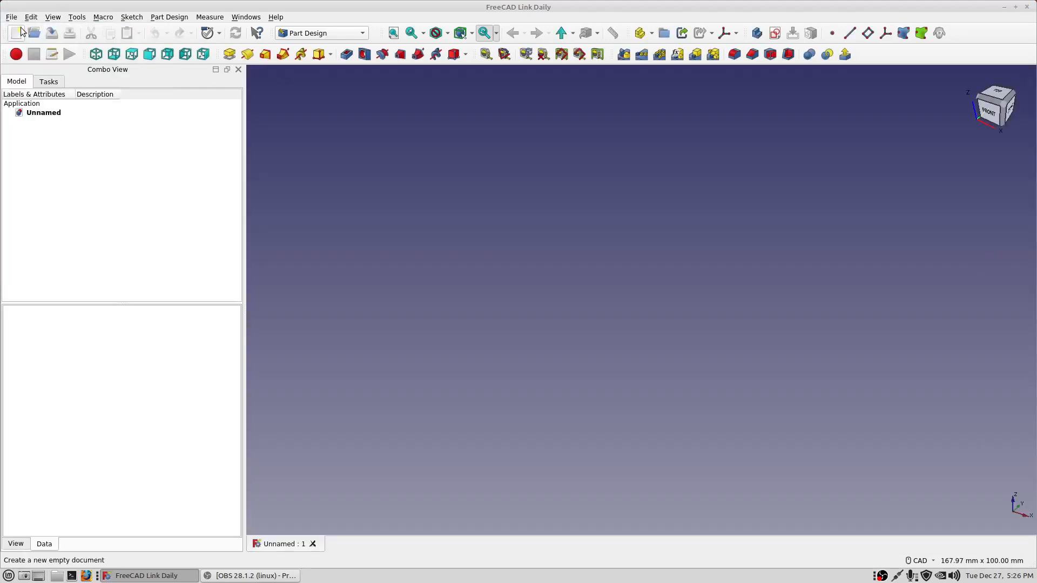
left_click(758, 35)
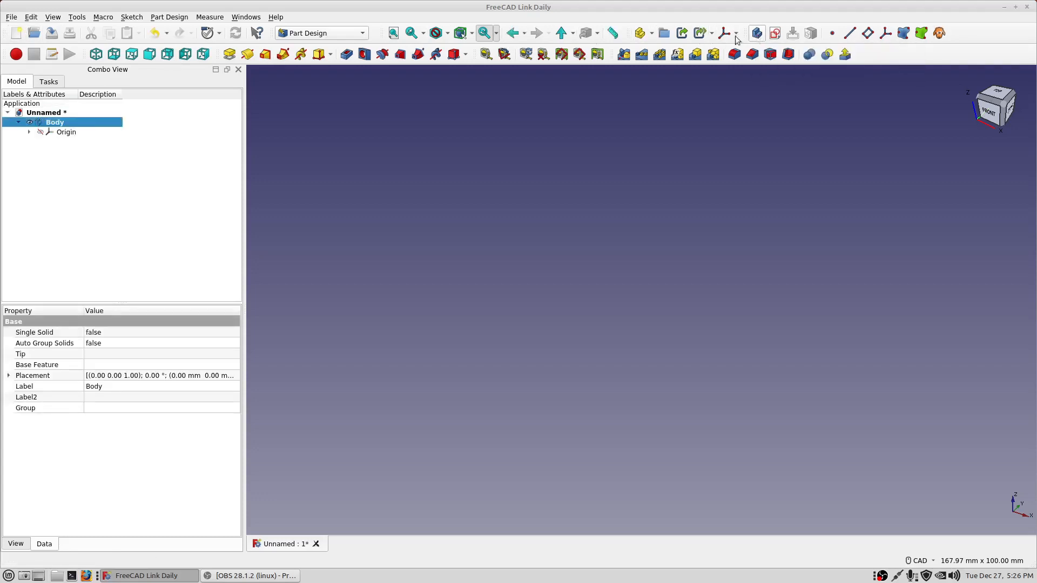
Change the body's label to "Knob Body".
left_click(110, 384)
type("K")
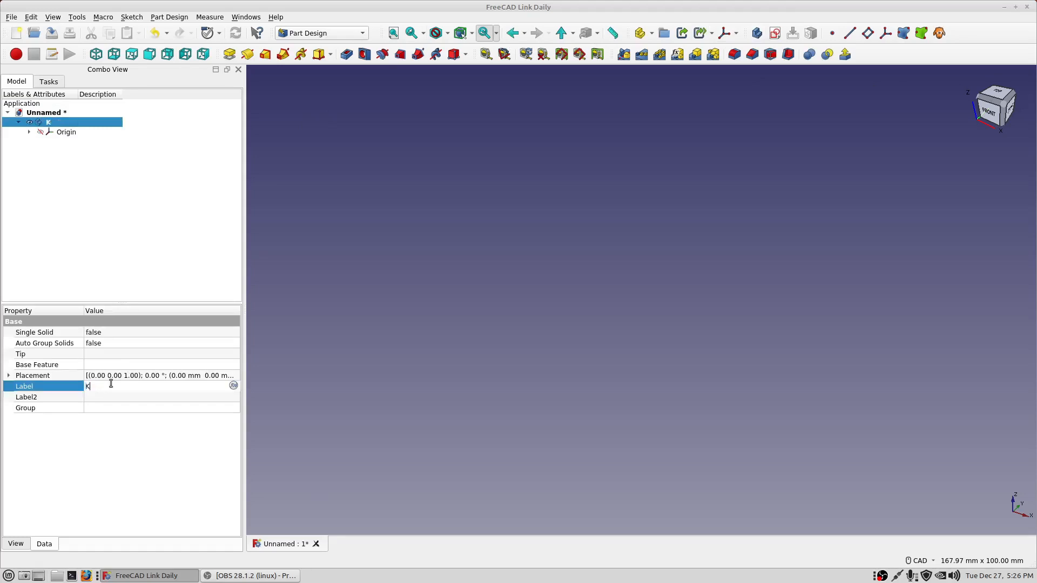
type("nob Body")
key("Return")
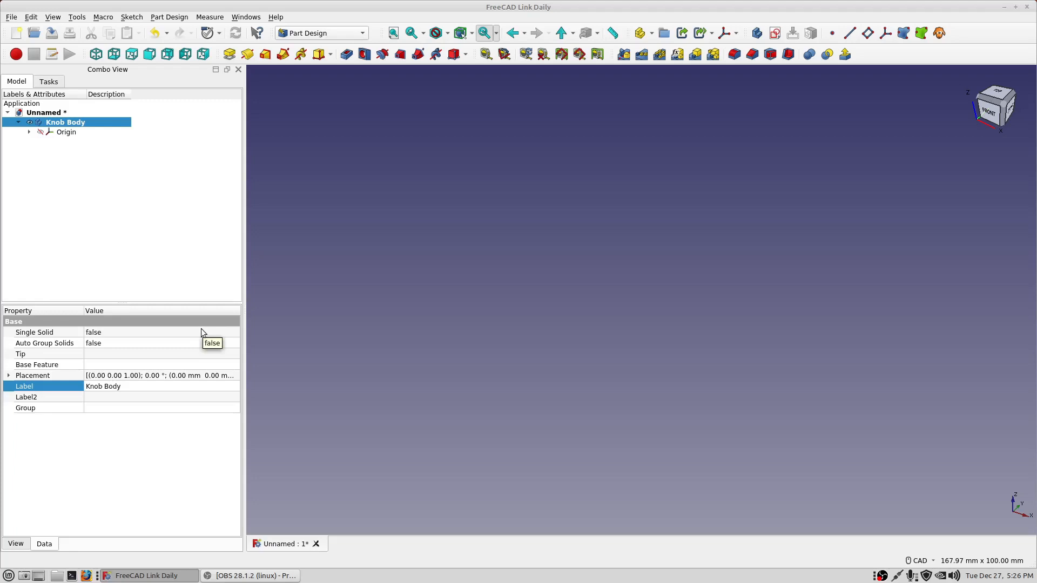
Show the body's origin and create a datum plane attached to the XY plane with zero offset.
left_click(41, 132)
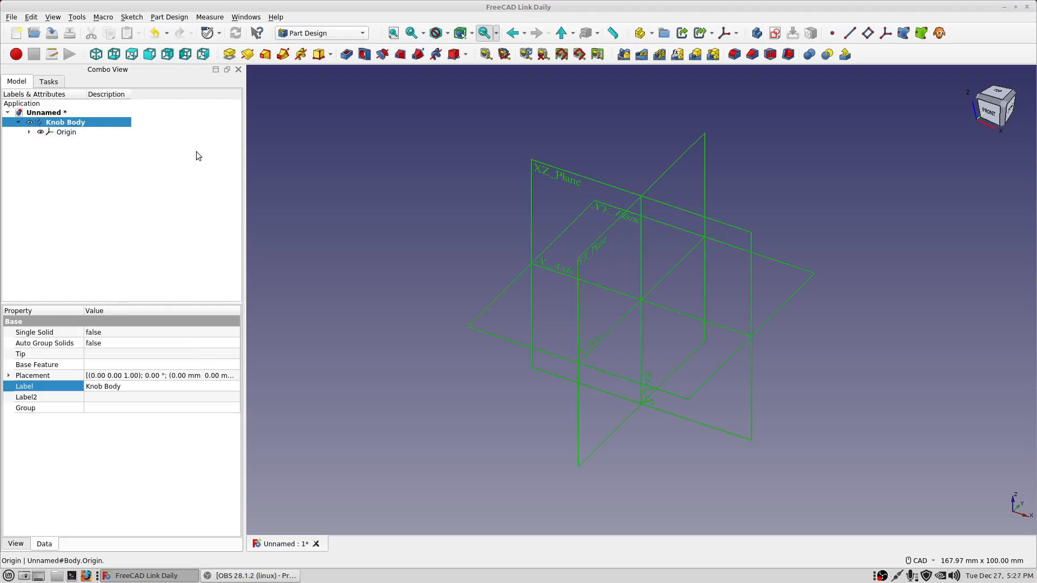
scroll(478, 180, "down", 1)
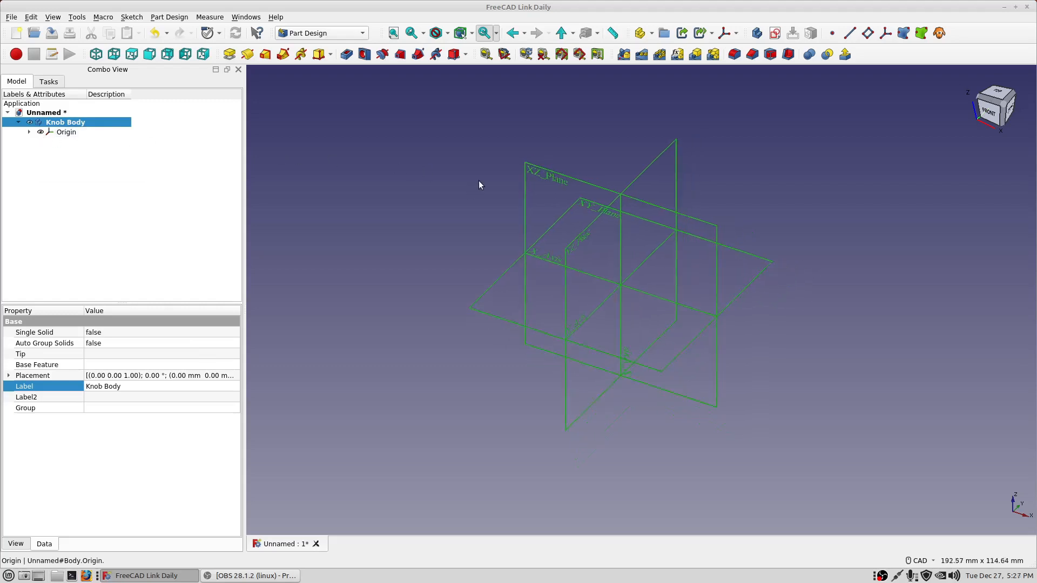
scroll(478, 180, "up", 3)
middle_click_drag(510, 204, 445, 173)
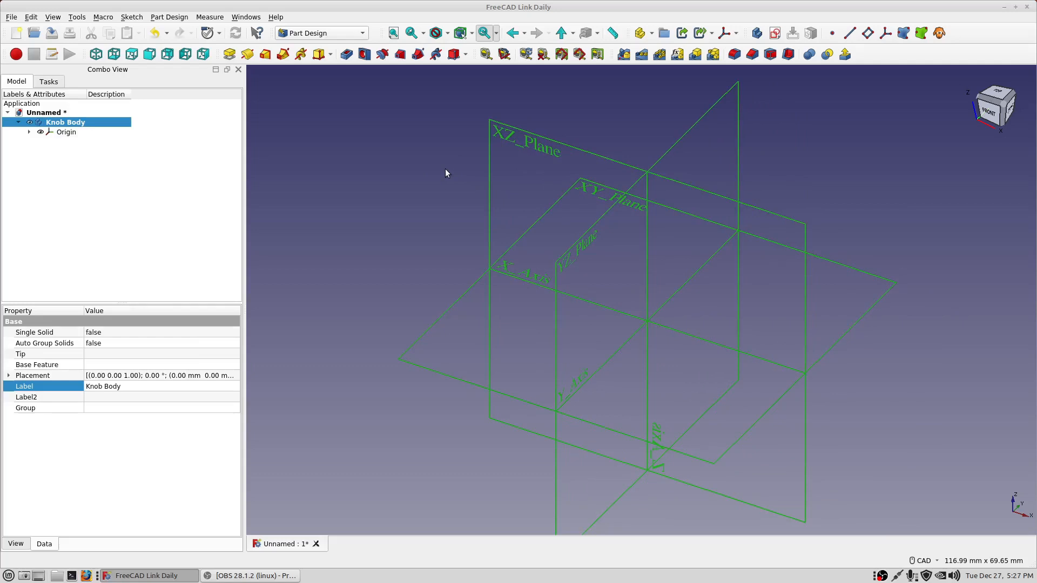
left_click(469, 289)
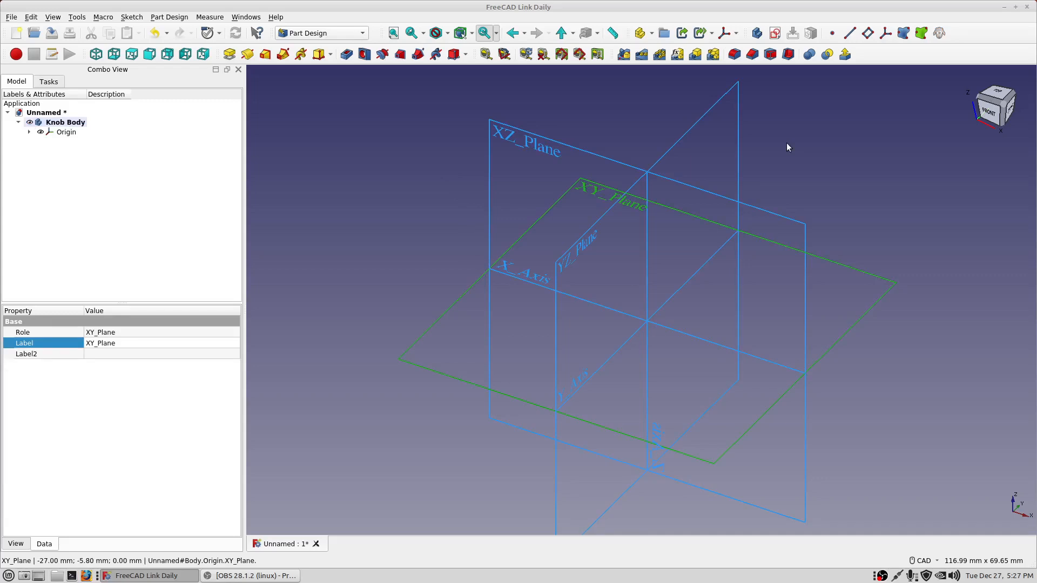
left_click(868, 34)
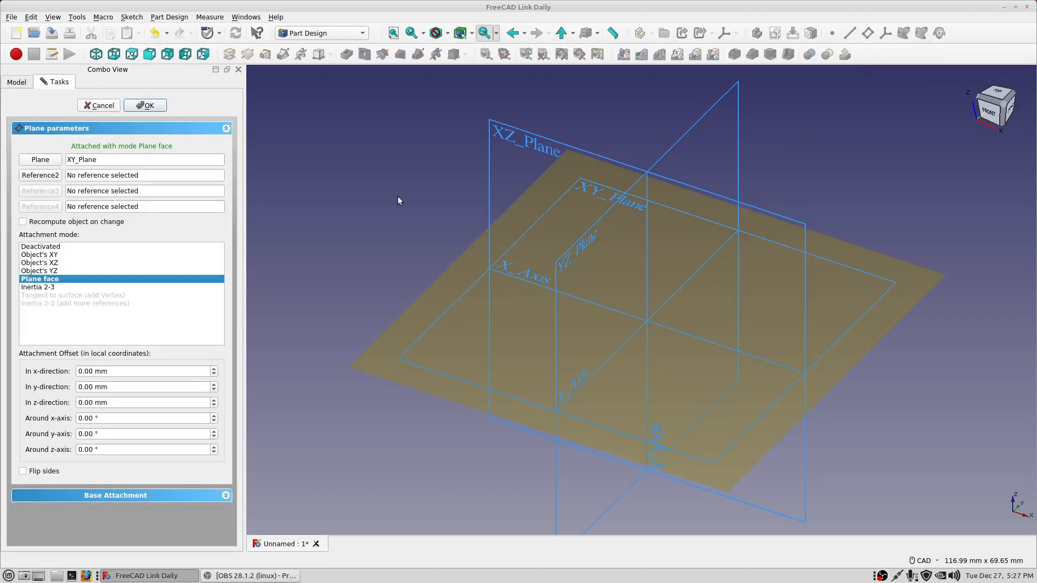
left_click(147, 105)
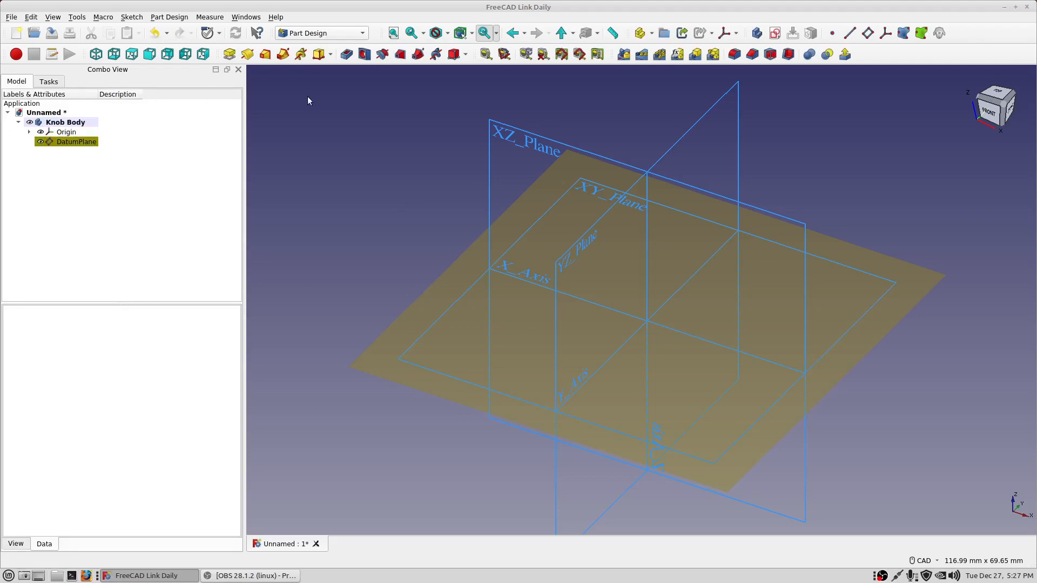
Add an additive cone with Radius 1 of 10 mm, Radius 2 of 8 mm and a height of 8 mm.
left_click(330, 55)
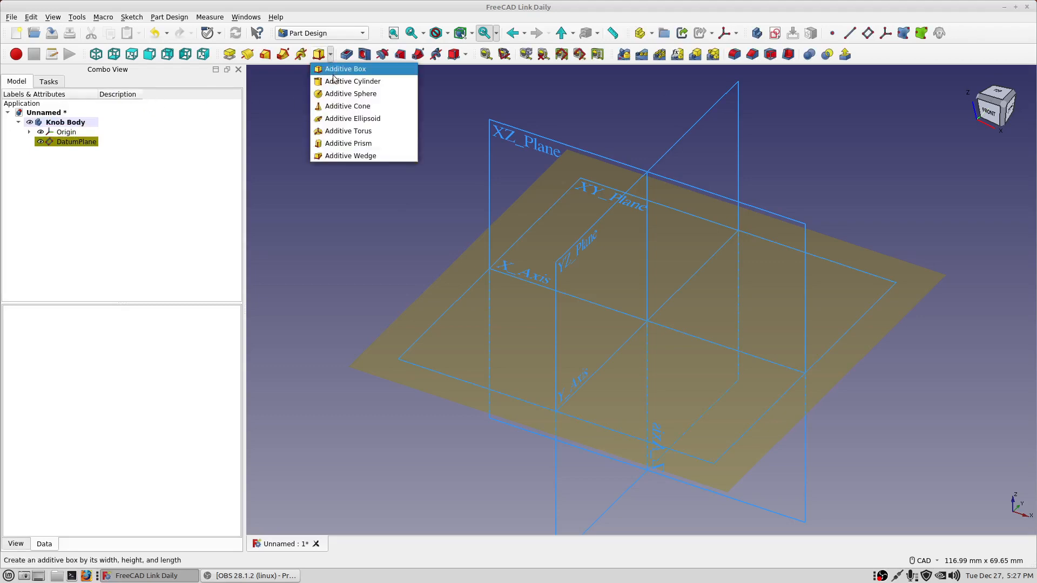
left_click(342, 109)
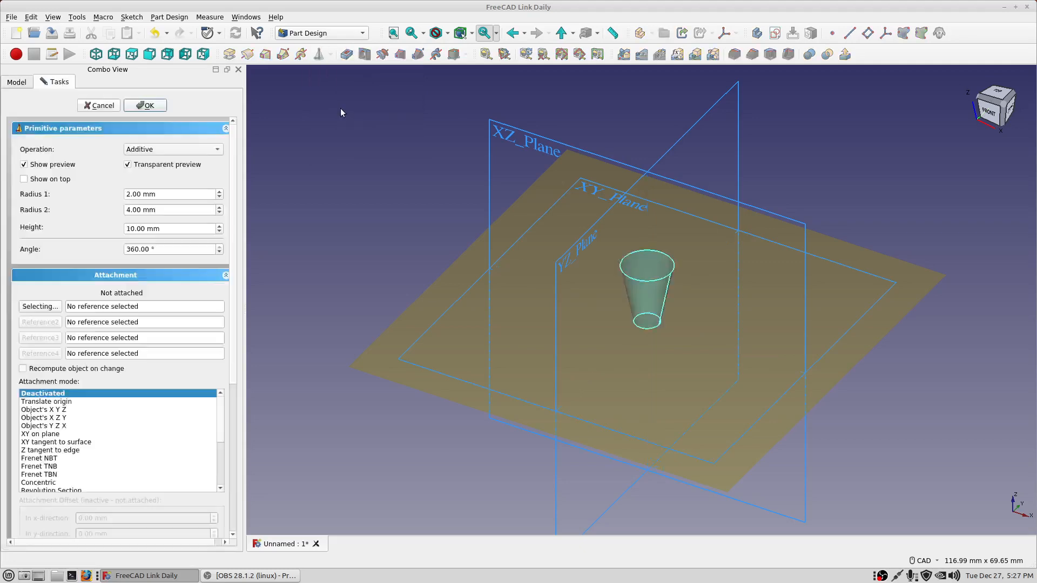
left_click(142, 195)
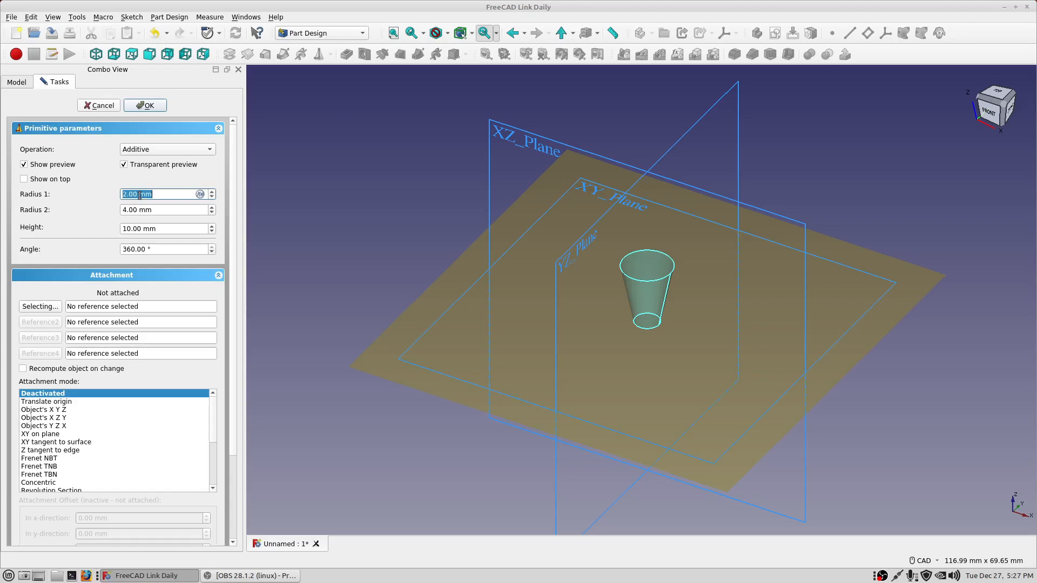
type("10")
key("Tab")
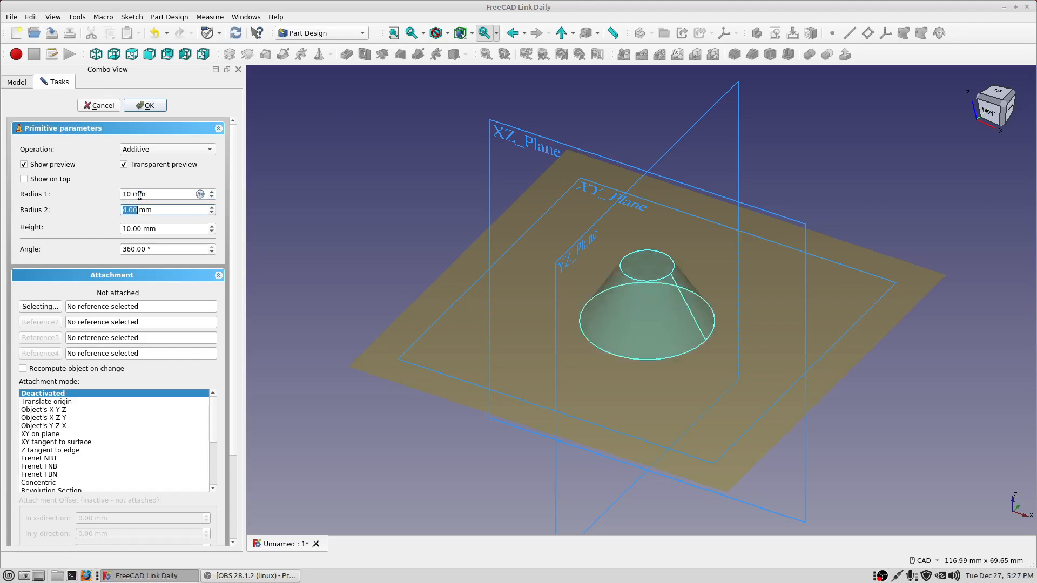
type("8")
key("Tab")
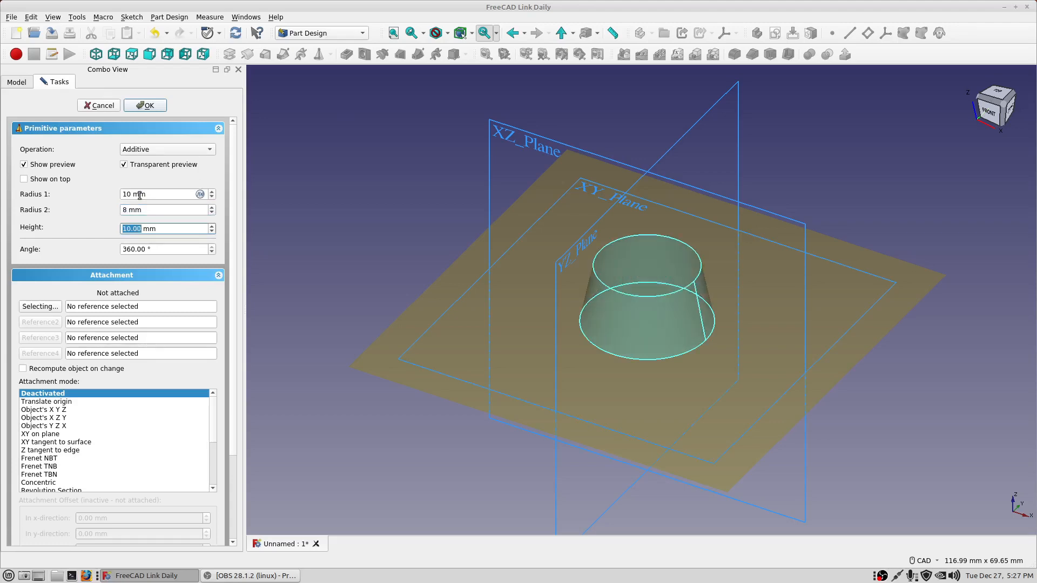
type("8")
Attach the cone to the datum plane in XY on plane mode and accept it.
left_click(42, 306)
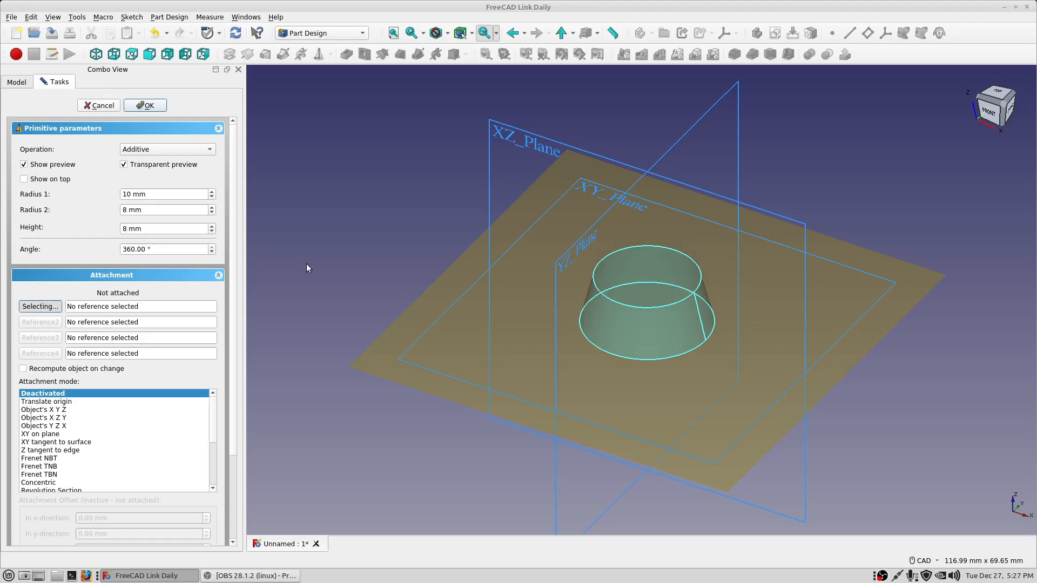
left_click(415, 310)
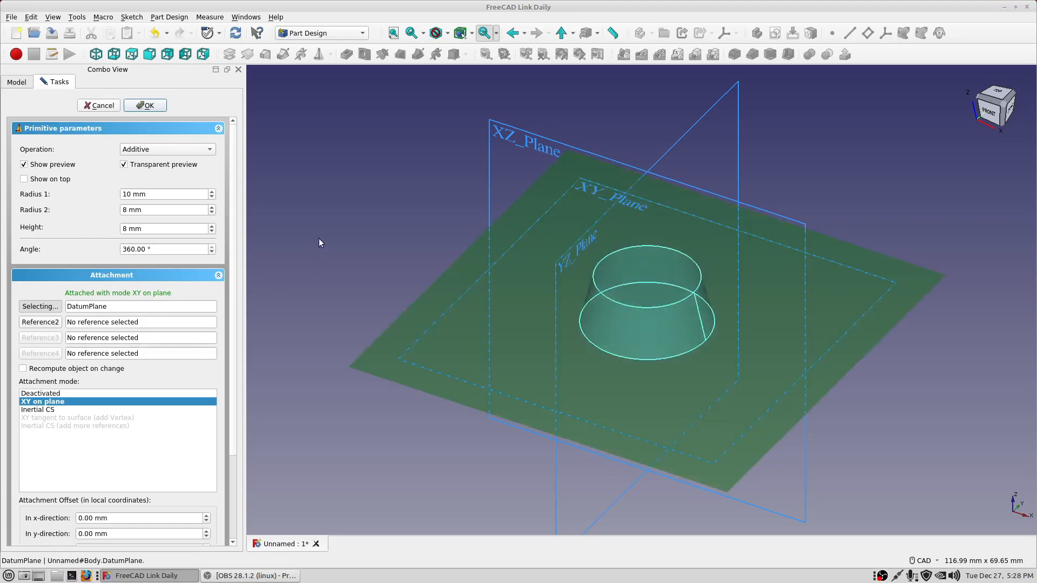
left_click(145, 106)
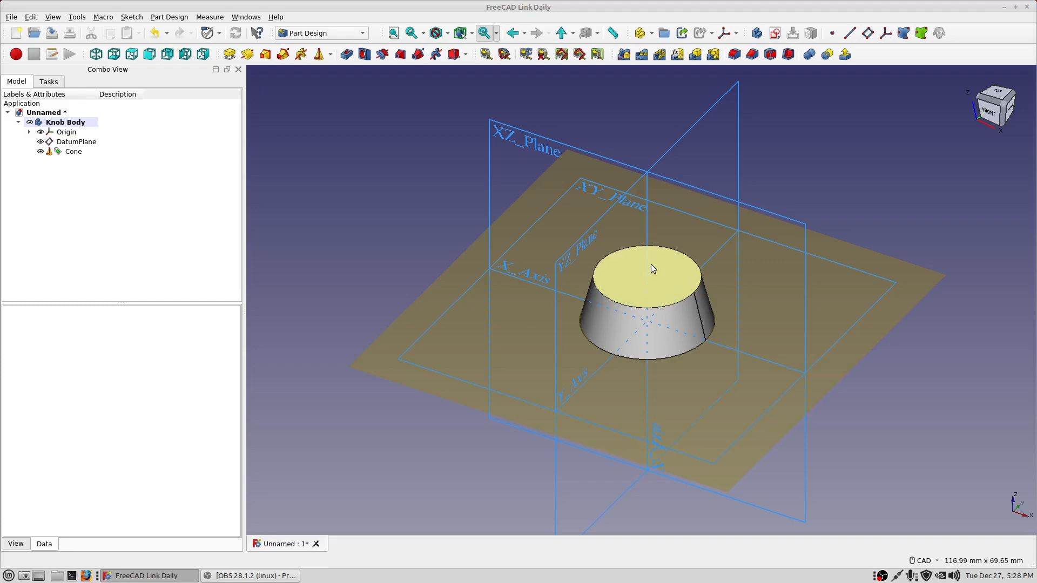
Add a subtractive sphere attached to the datum plane with an 18 mm offset in the z-direction.
left_click(466, 58)
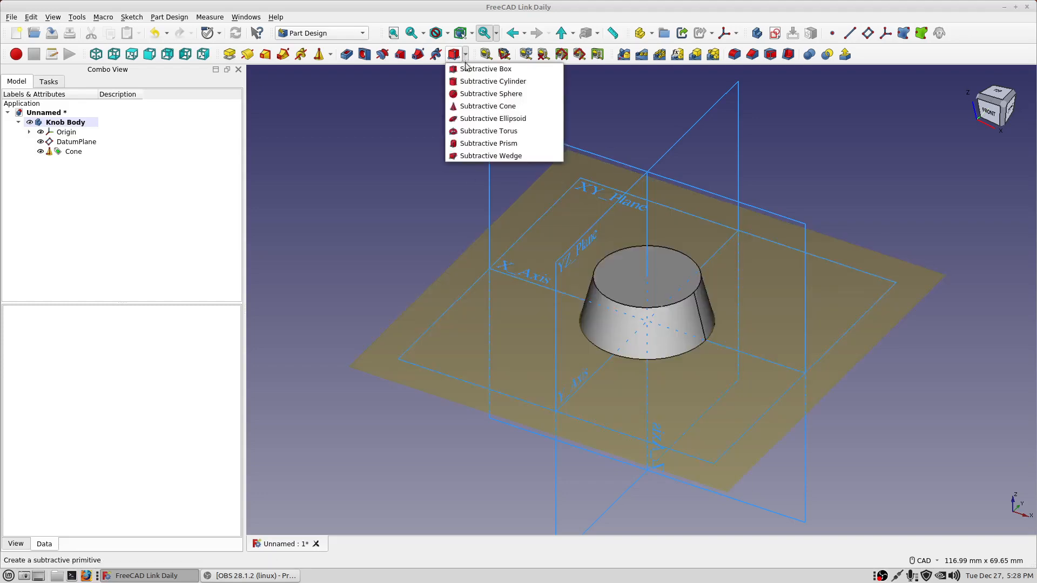
left_click(474, 93)
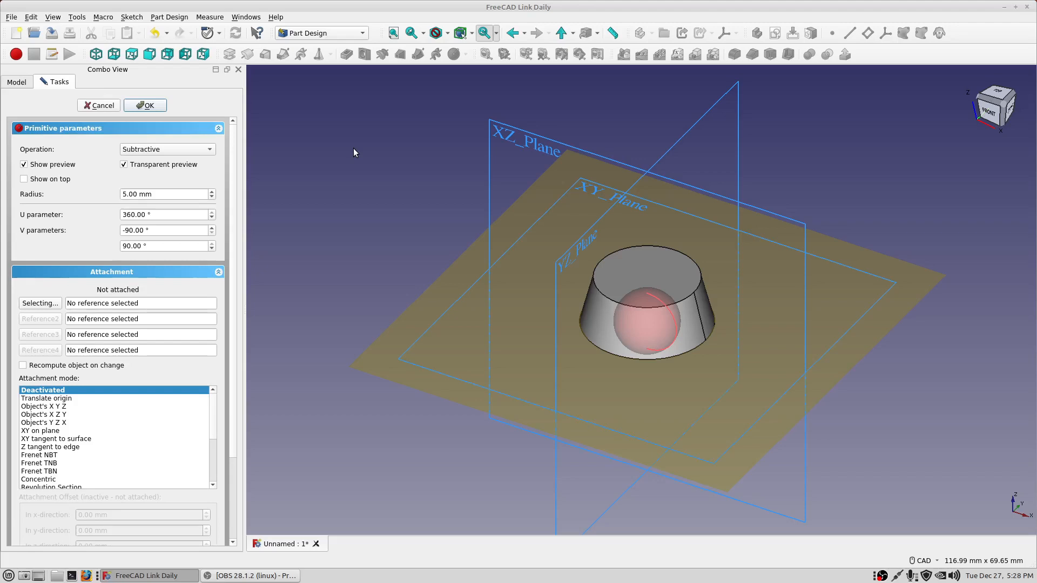
left_click(407, 319)
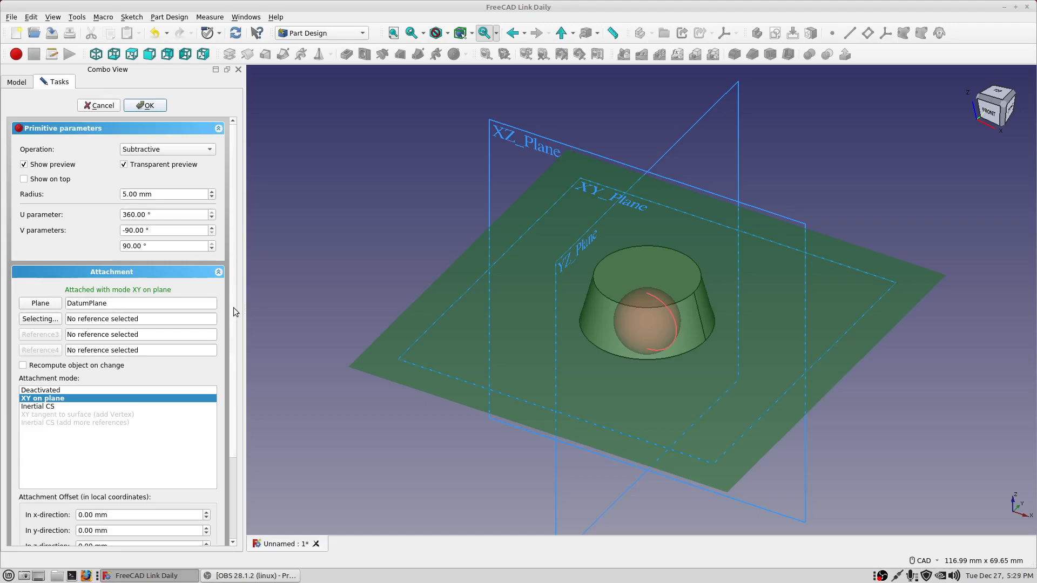
left_click_drag(234, 312, 238, 425)
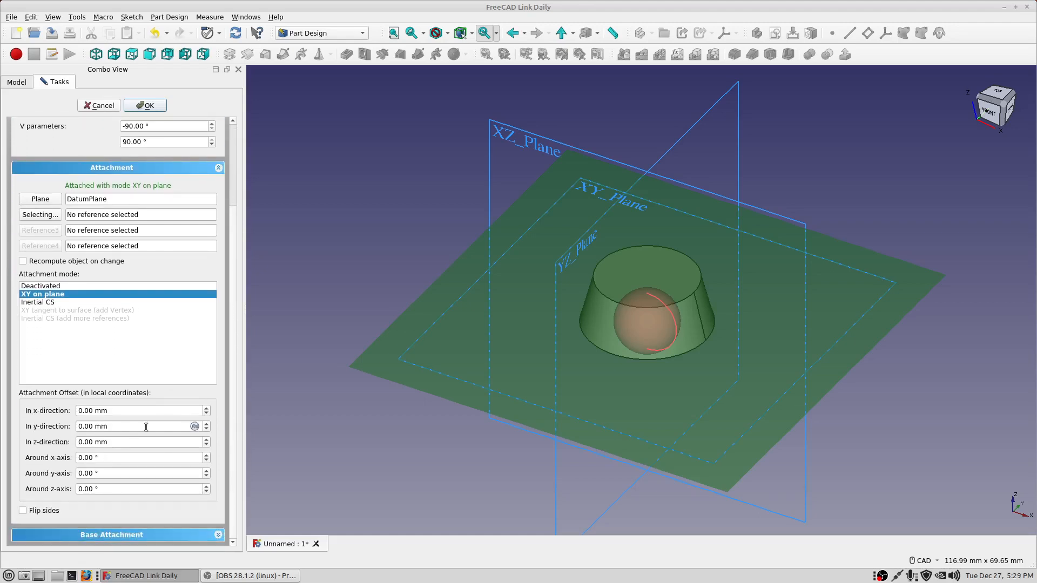
left_click(91, 442)
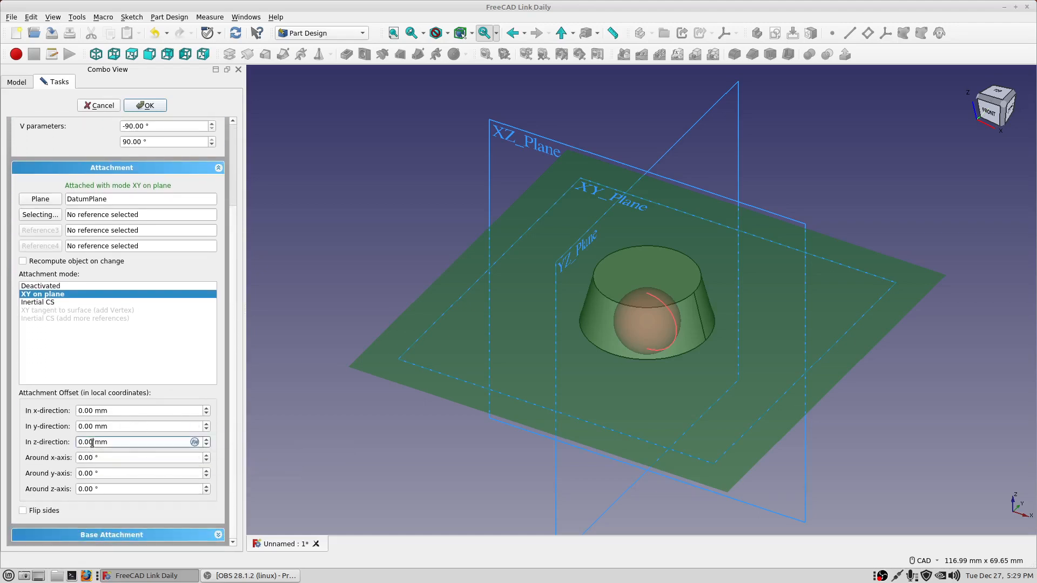
type("18")
key("Return")
left_click(143, 105)
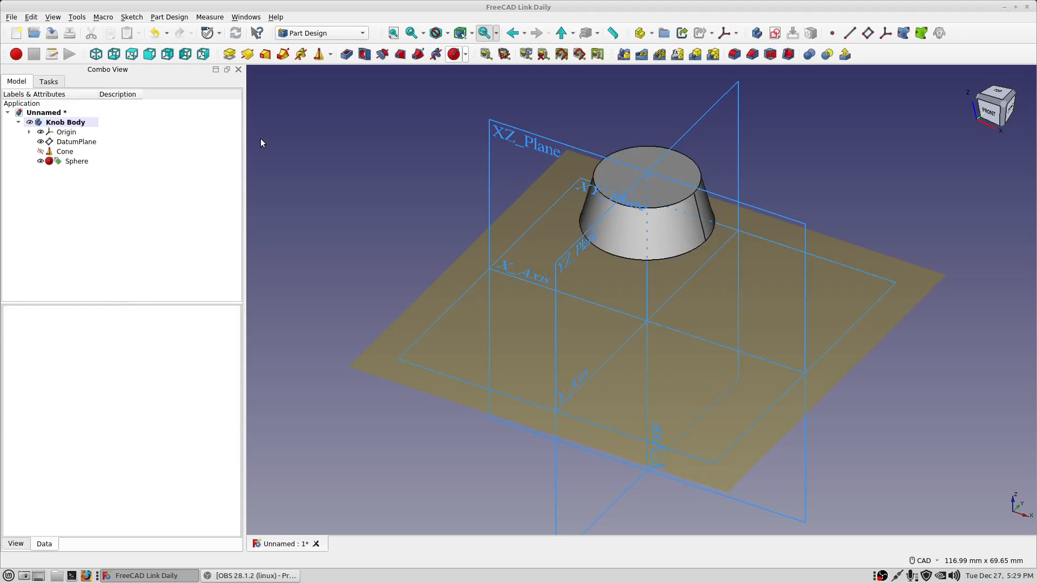
Set the subtractive sphere's radius to 12 mm so that it hollows the top of the cone.
left_click(86, 161)
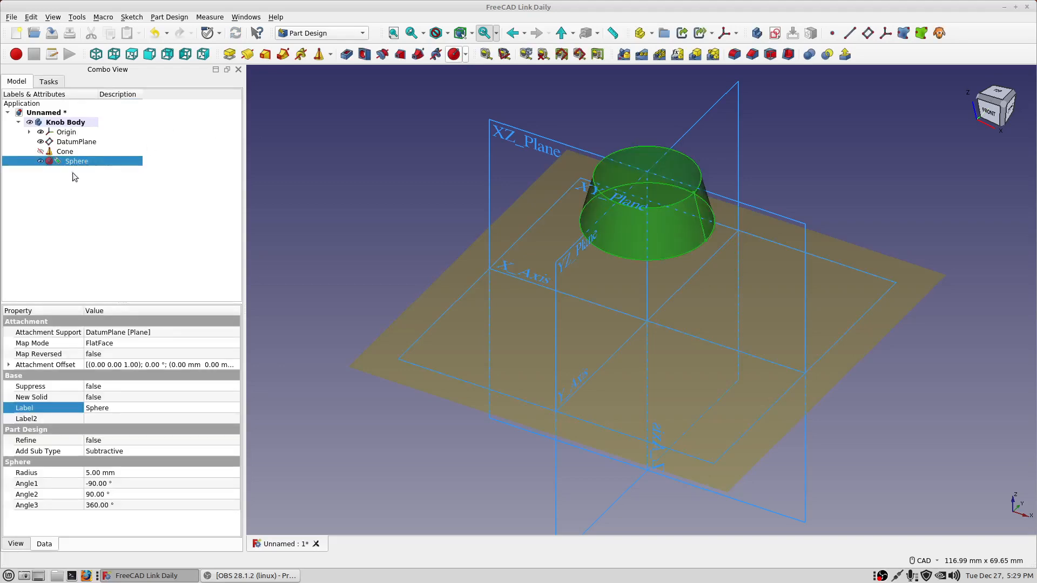
double_click(97, 473)
triple_click(97, 473)
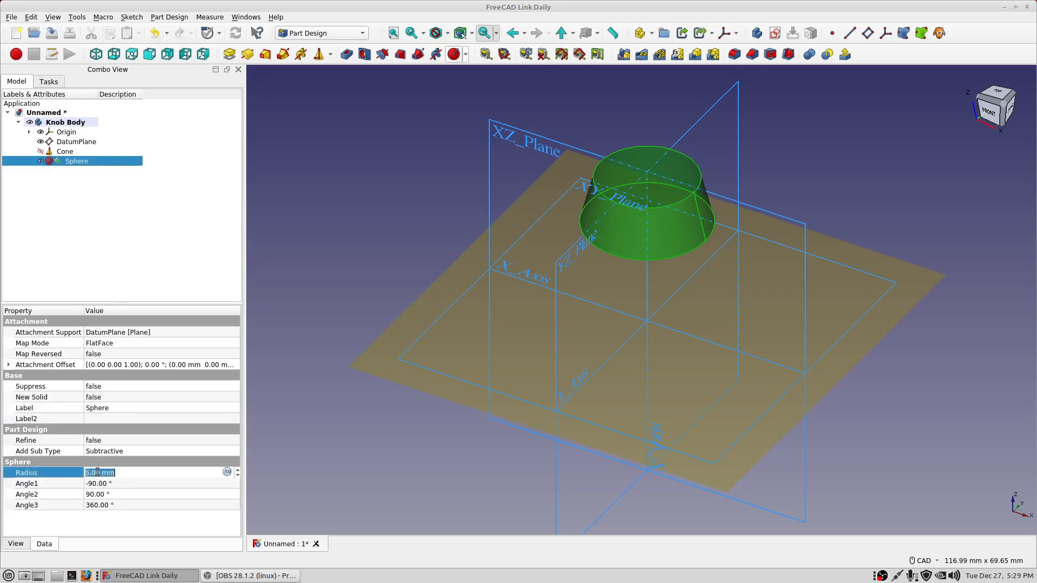
type("12")
key("Return")
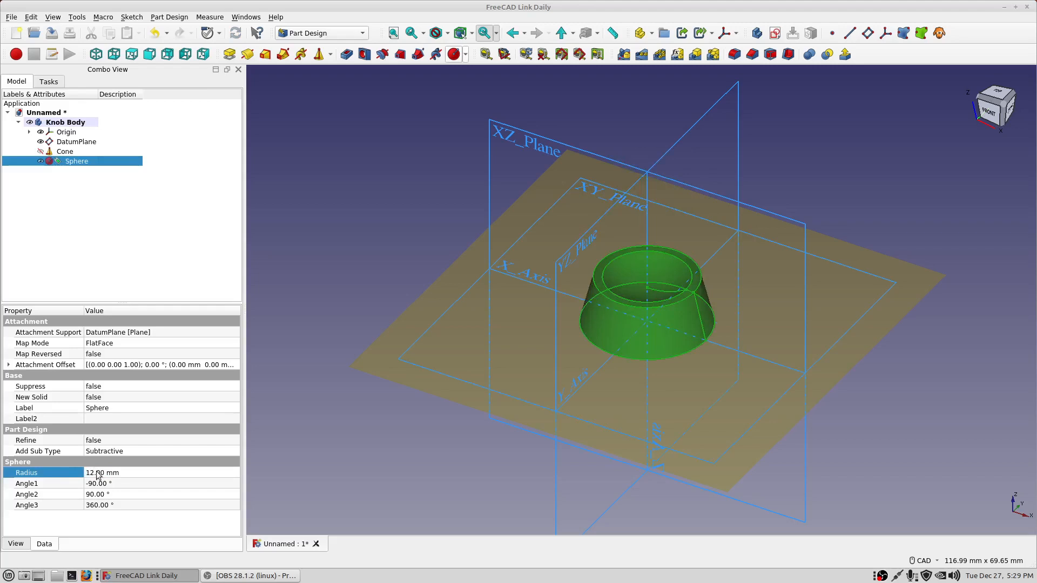
left_click(405, 232)
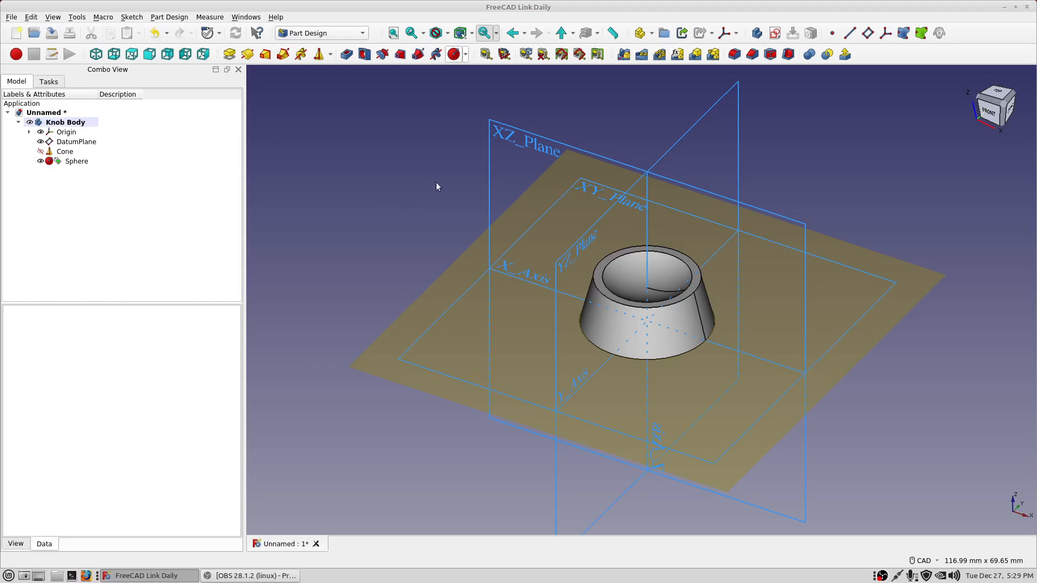
Start a new sketch on the XZ plane.
left_click(490, 165)
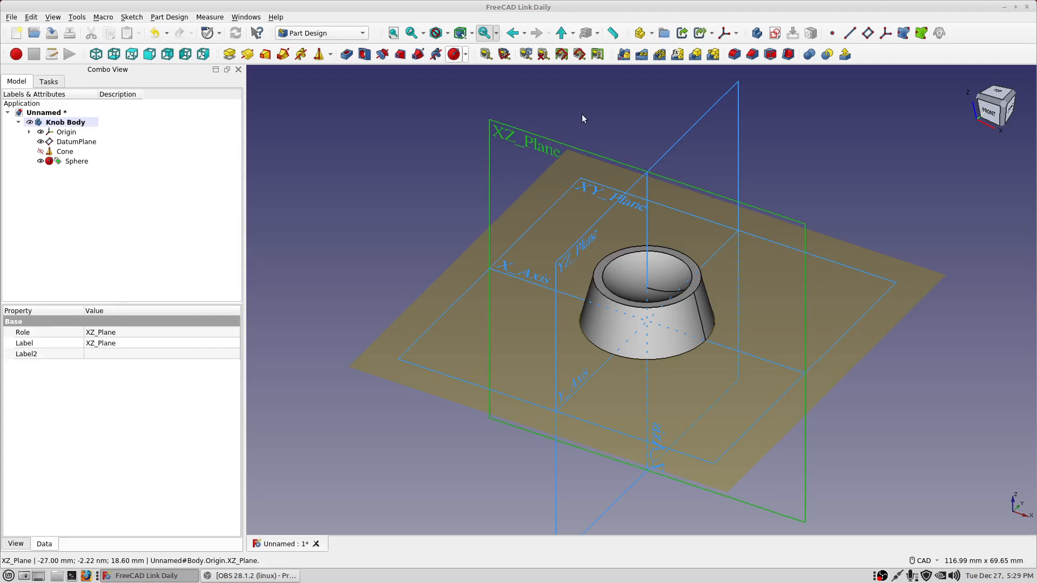
left_click(774, 34)
scroll(620, 269, "up", 5)
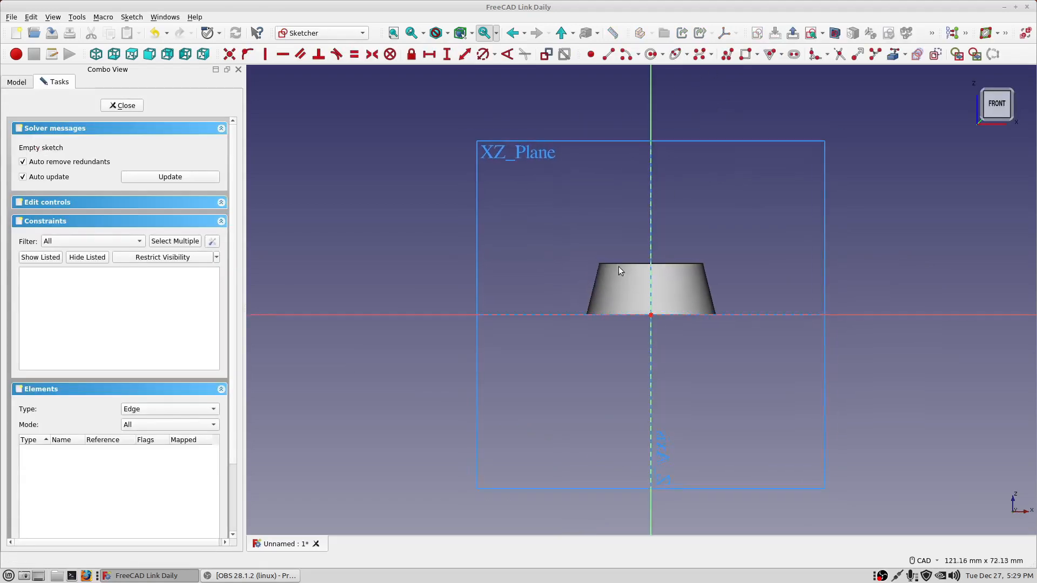
scroll(619, 267, "up", 1)
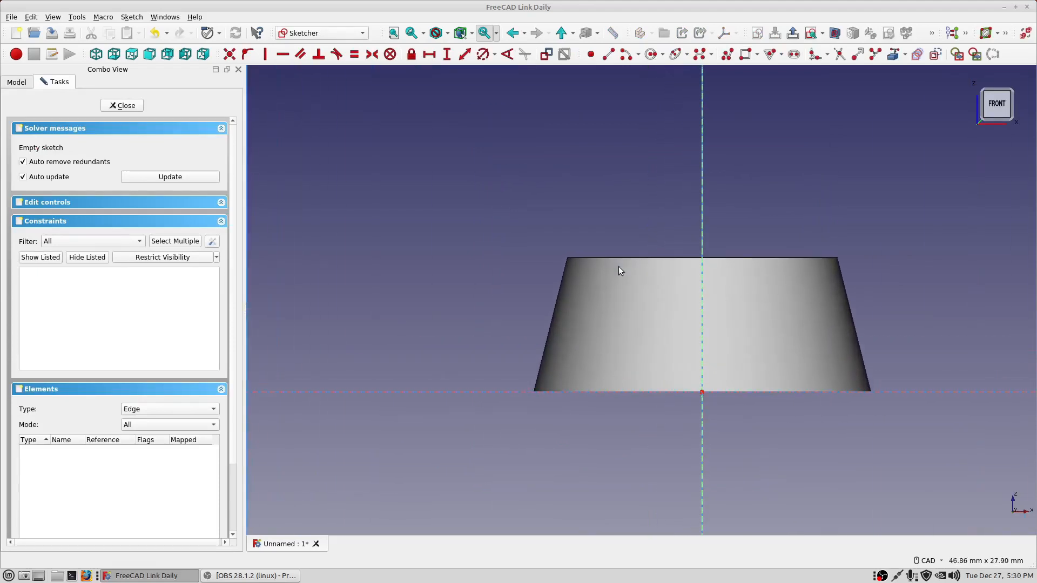
mouse_move(620, 269)
middle_mouse_down()
mouse_move(496, 253)
mouse_move(466, 236)
middle_mouse_up()
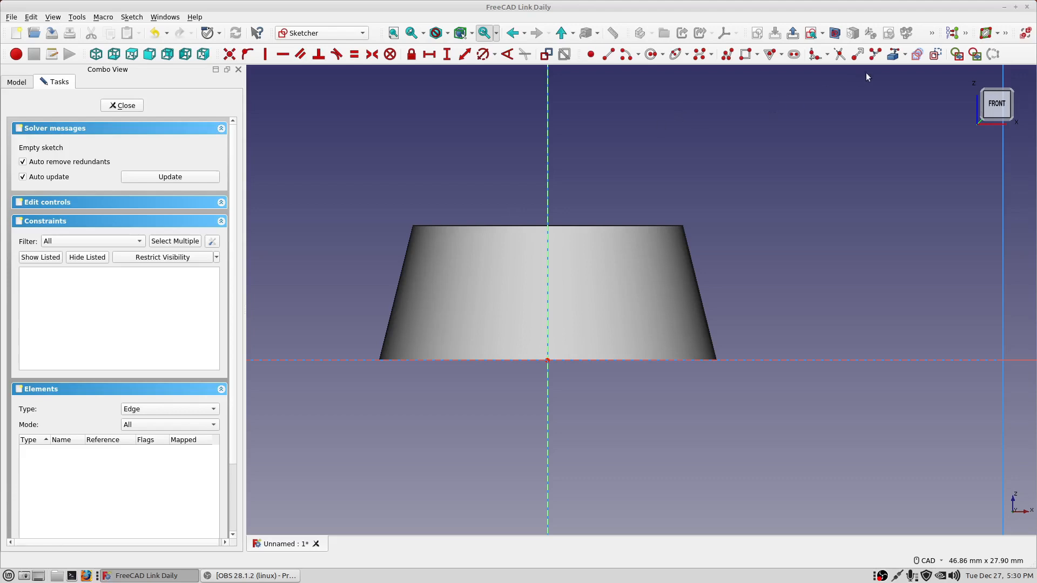
Reference the cone's slanted edge on the positive X side as external geometry and draw a closed four-sided polyline beside it.
left_click(892, 55)
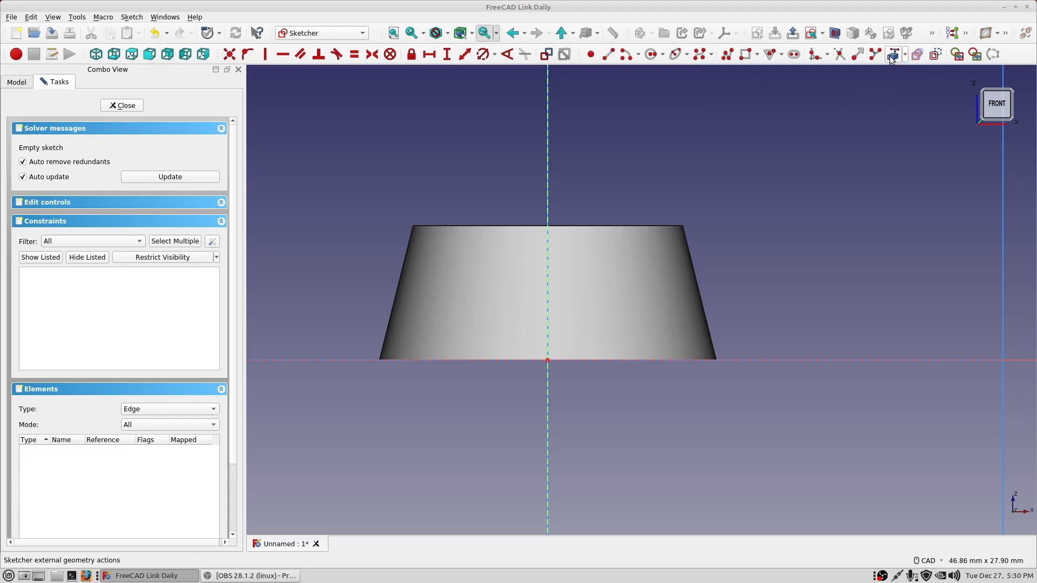
left_click(693, 264)
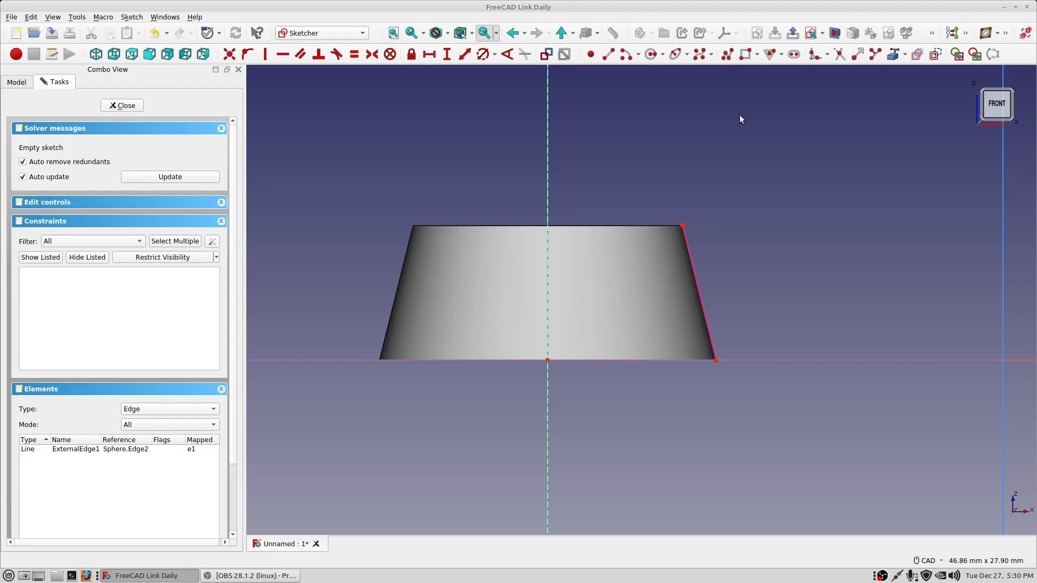
left_click(728, 59)
left_click(742, 219)
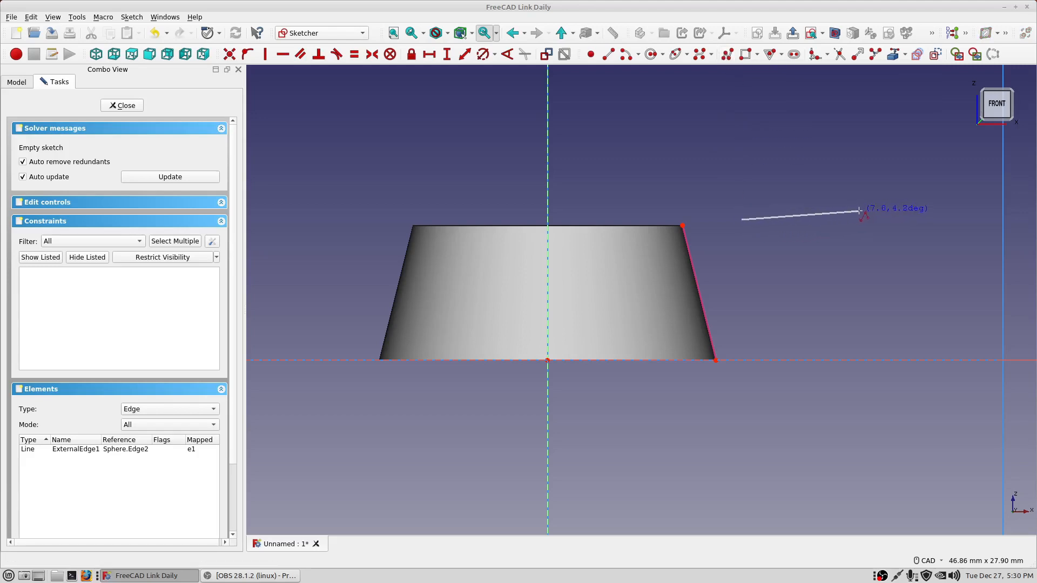
left_click(859, 212)
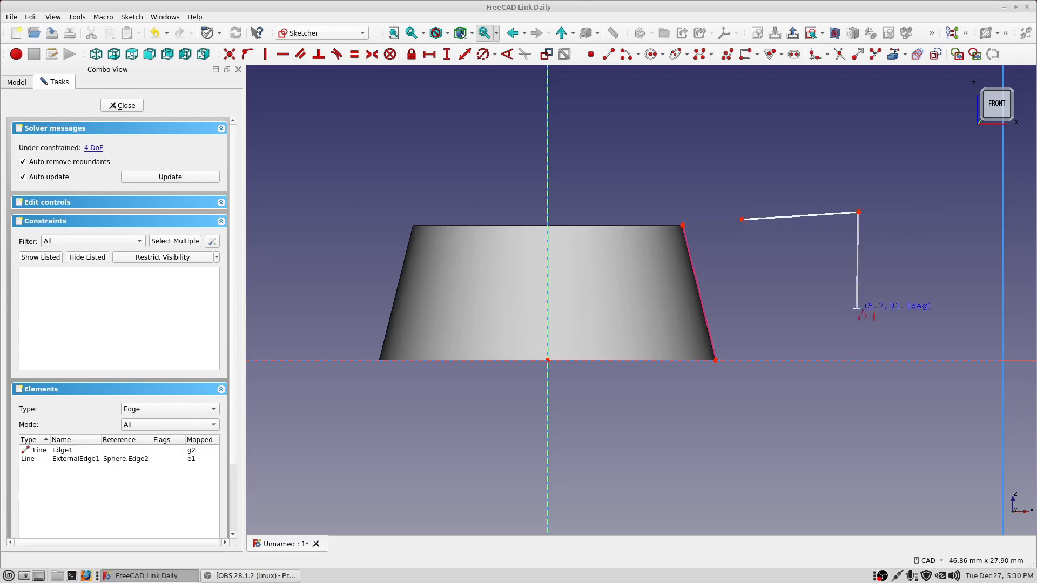
left_click(864, 341)
left_click(756, 341)
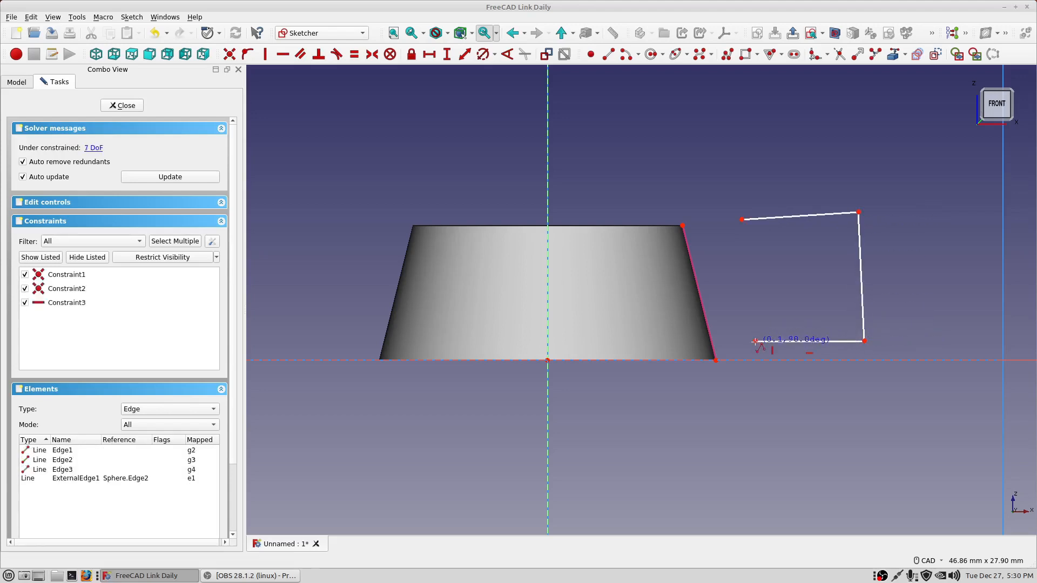
left_click(742, 220)
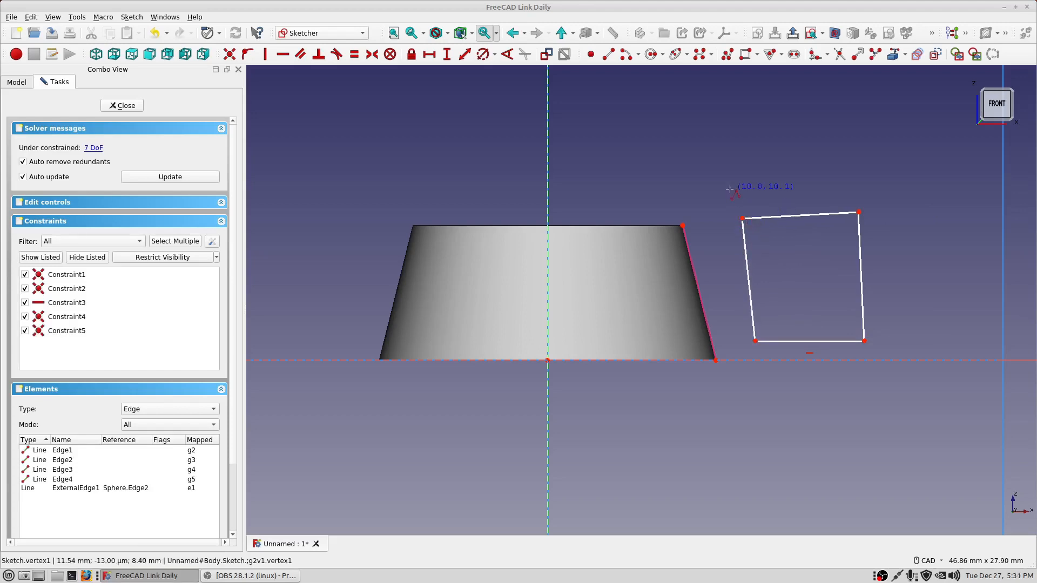
key("Escape")
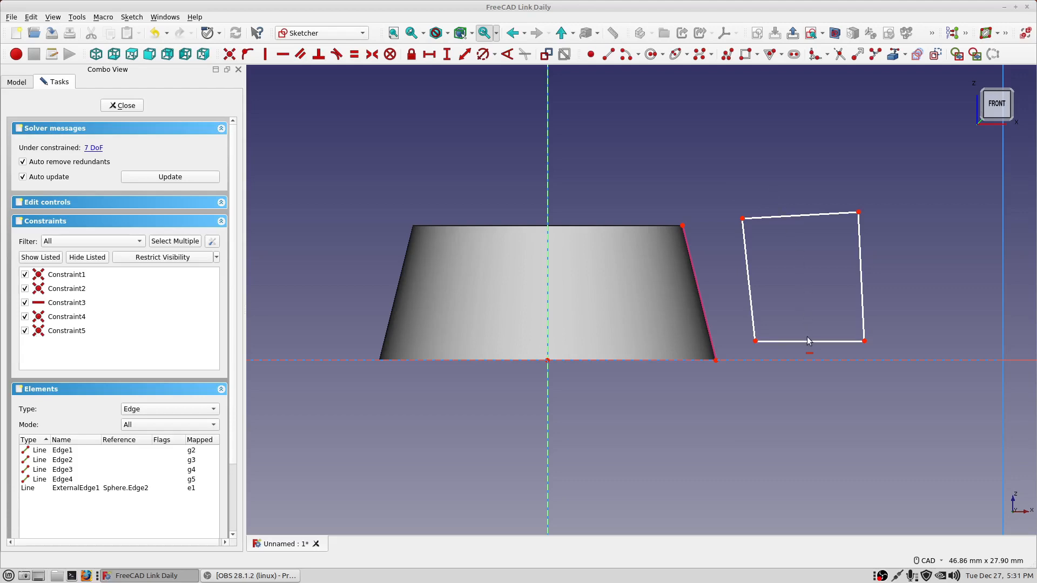
Constrain the profile's upper line to be horizontal and equal in length to its lower line.
left_click(798, 218)
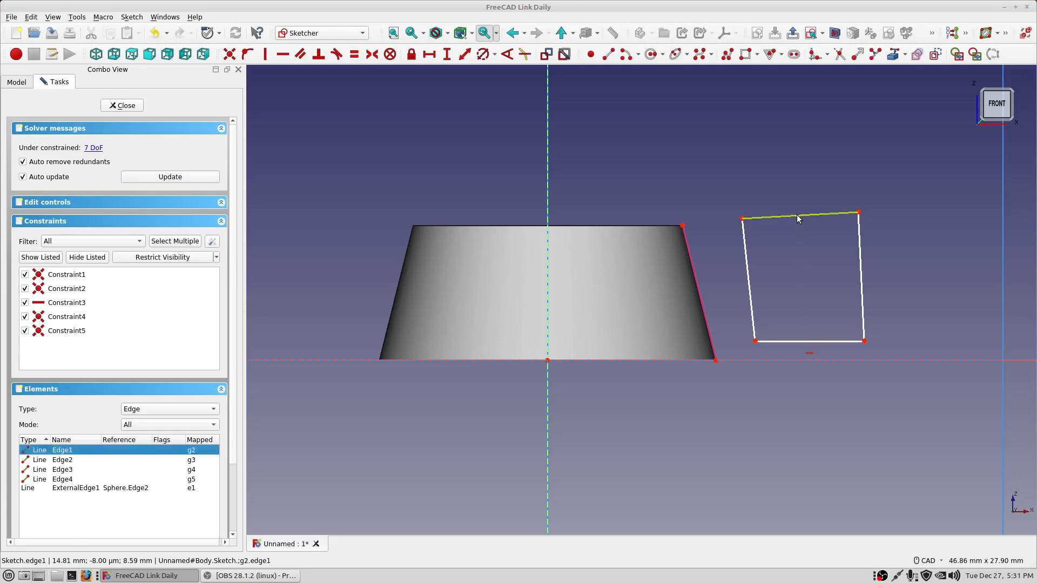
left_click(285, 56)
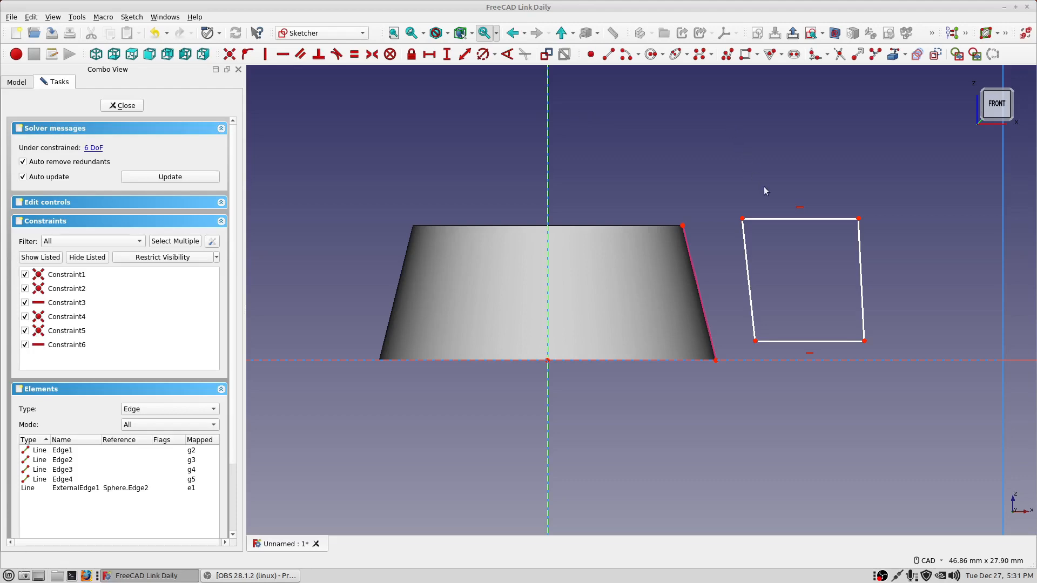
left_click(780, 220)
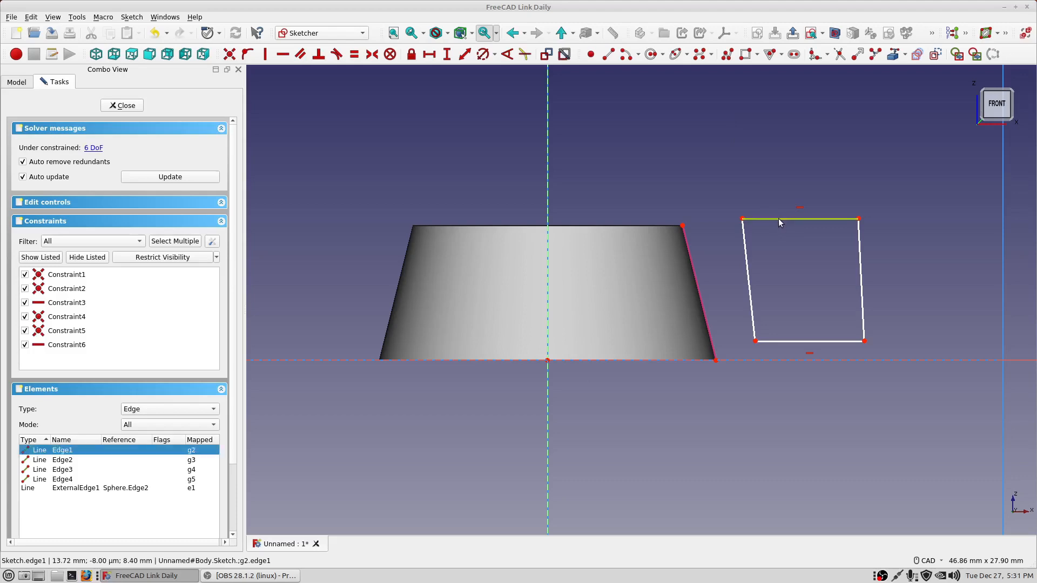
left_click(787, 341)
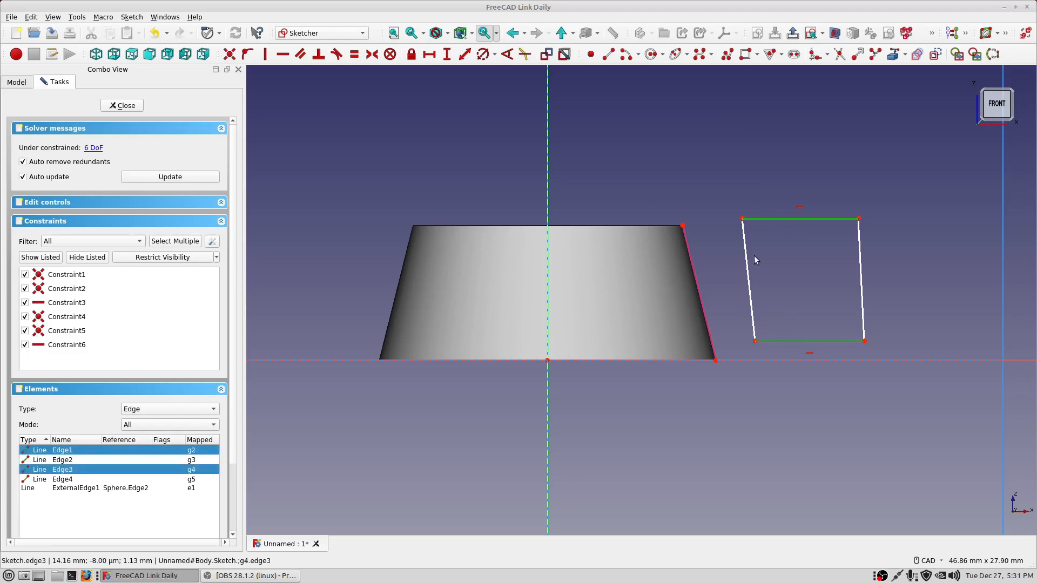
left_click(354, 55)
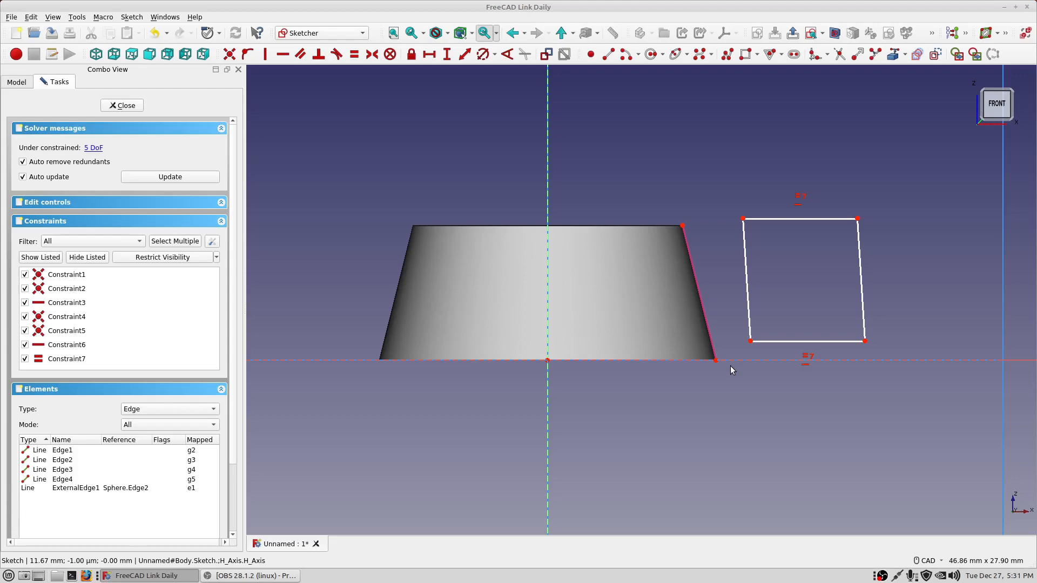
Constrain the profile's lower corner nearest the cone onto the sketch's horizontal axis.
left_click(750, 341)
left_click(747, 360)
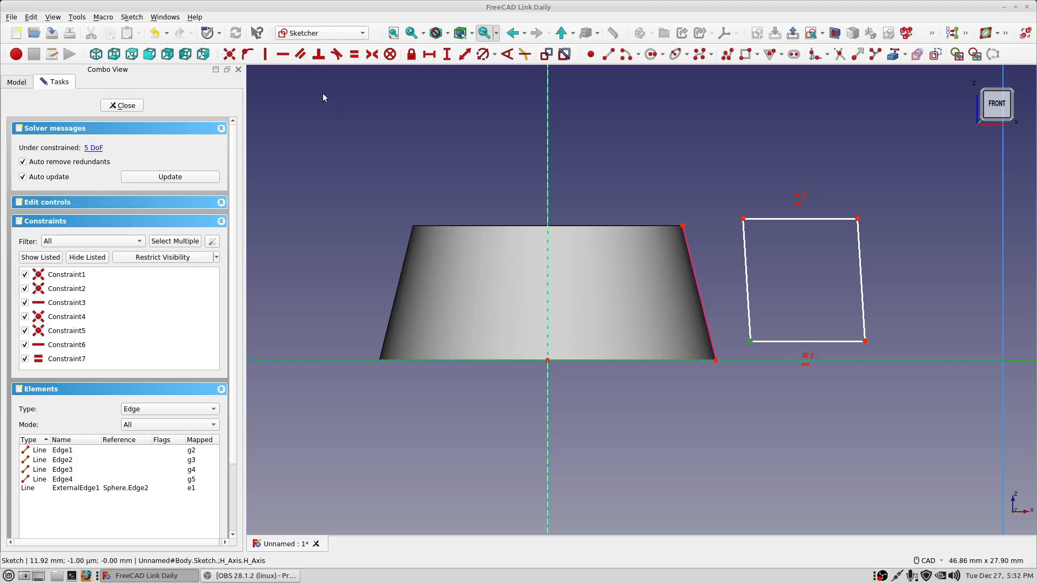
left_click(249, 54)
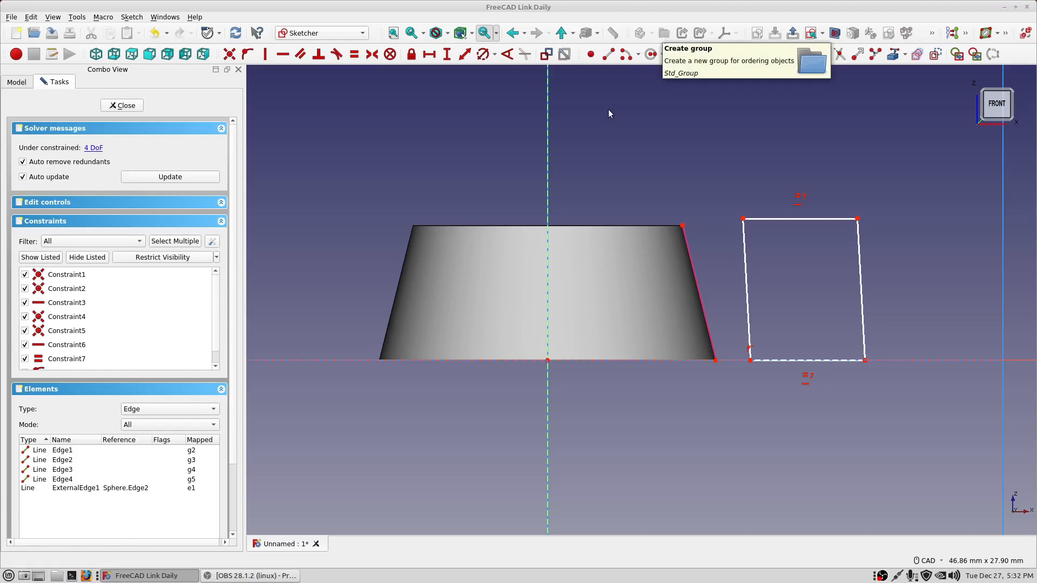
Make the profile's side line nearest the cone equal in length and parallel to the referenced slanted edge.
left_click(695, 265)
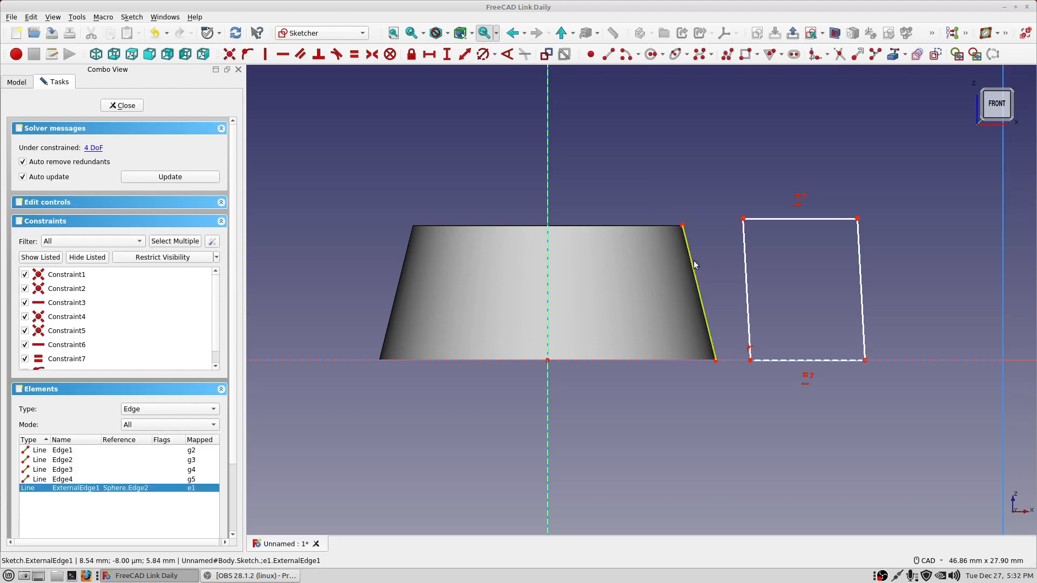
left_click(747, 272)
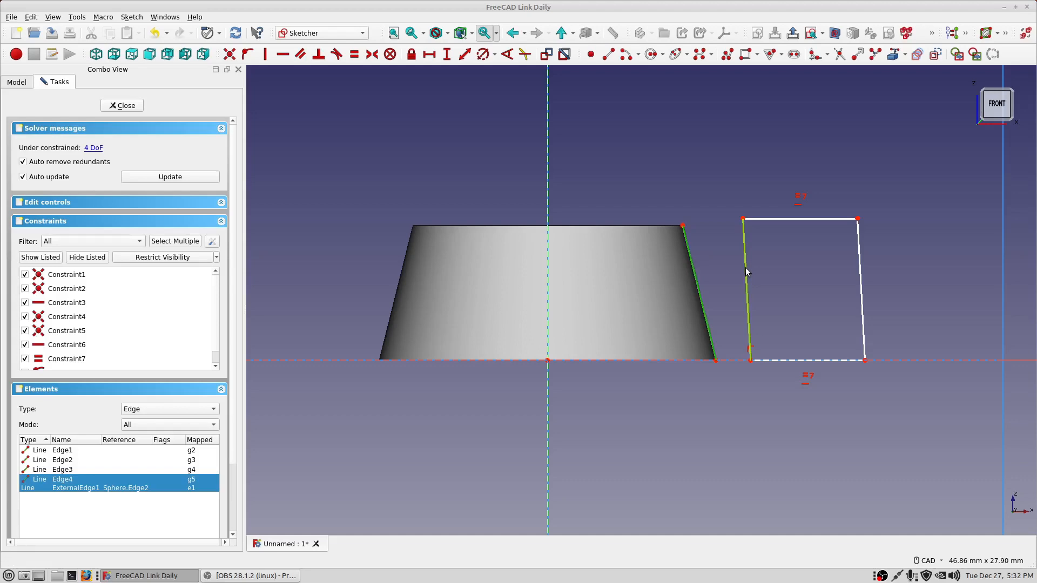
left_click(355, 56)
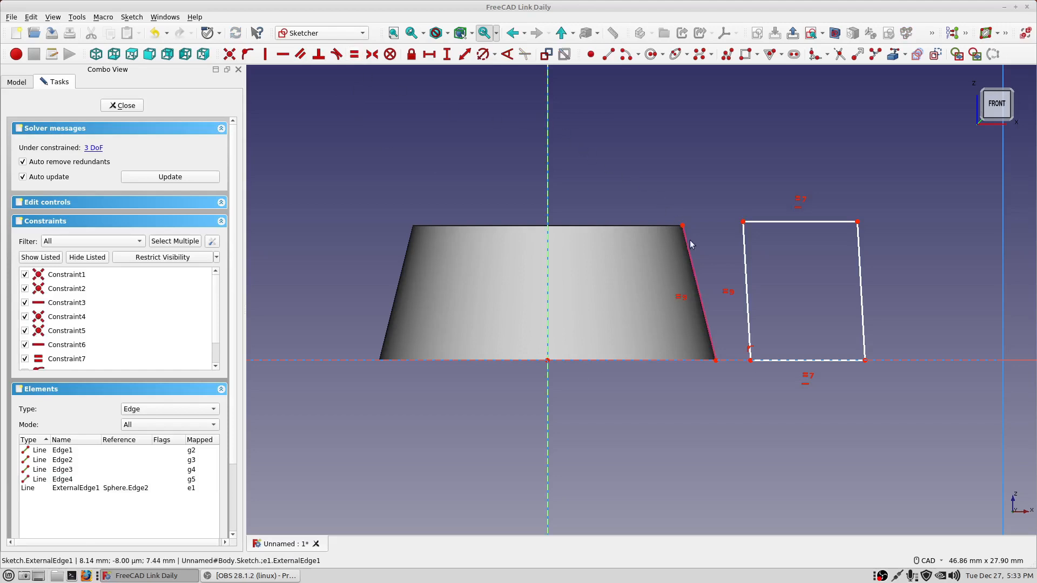
left_click(696, 278)
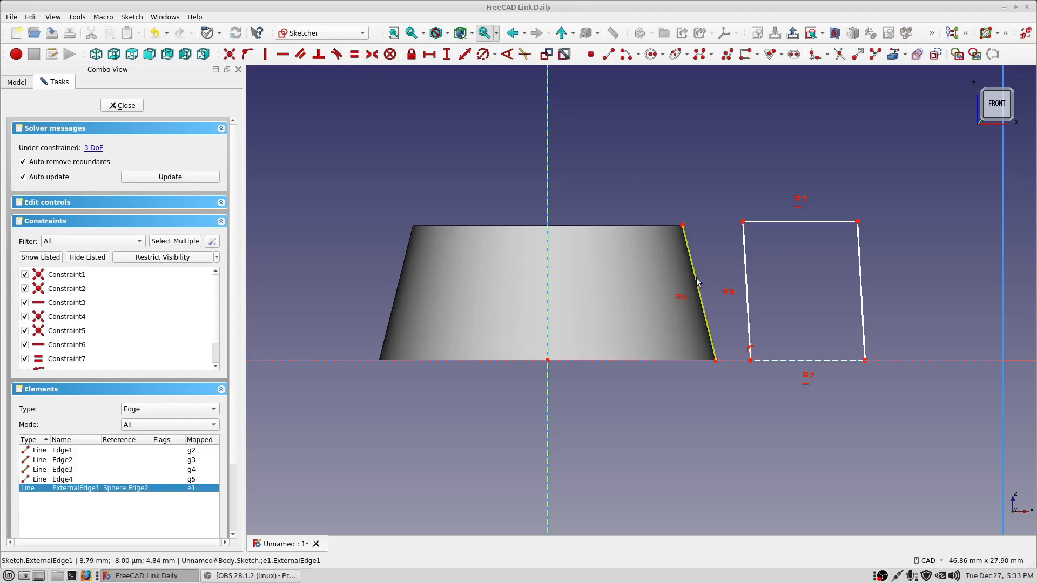
left_click(747, 285)
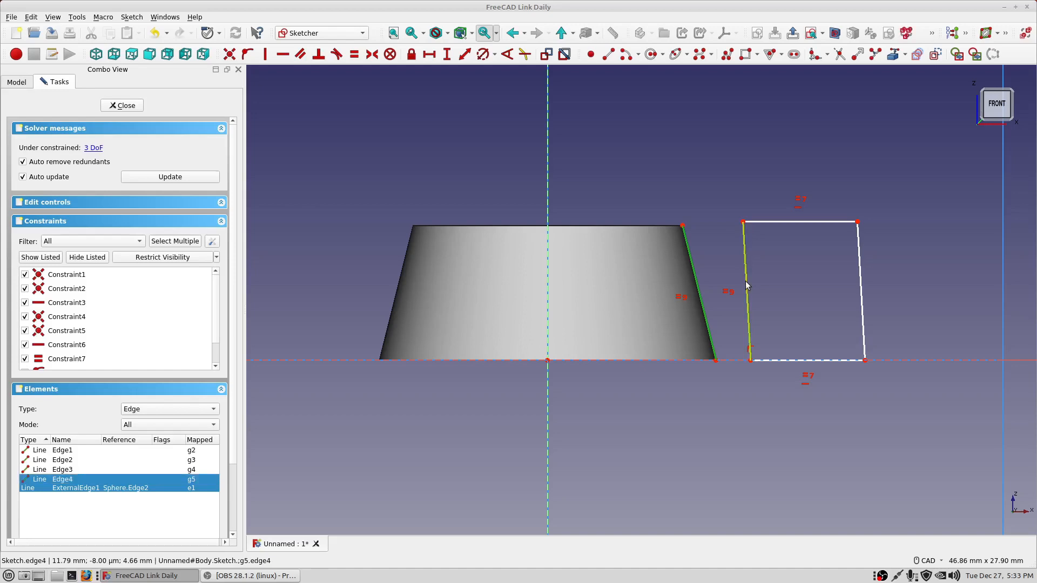
left_click(301, 54)
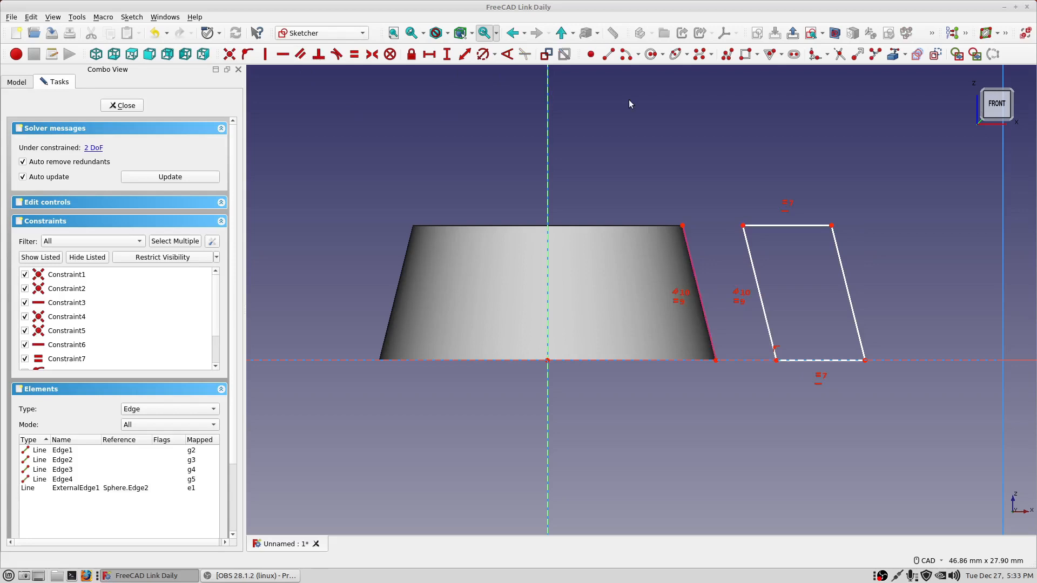
Dimension the profile's upper line horizontally at 8 mm and move the dimension farther above the line.
left_click(771, 224)
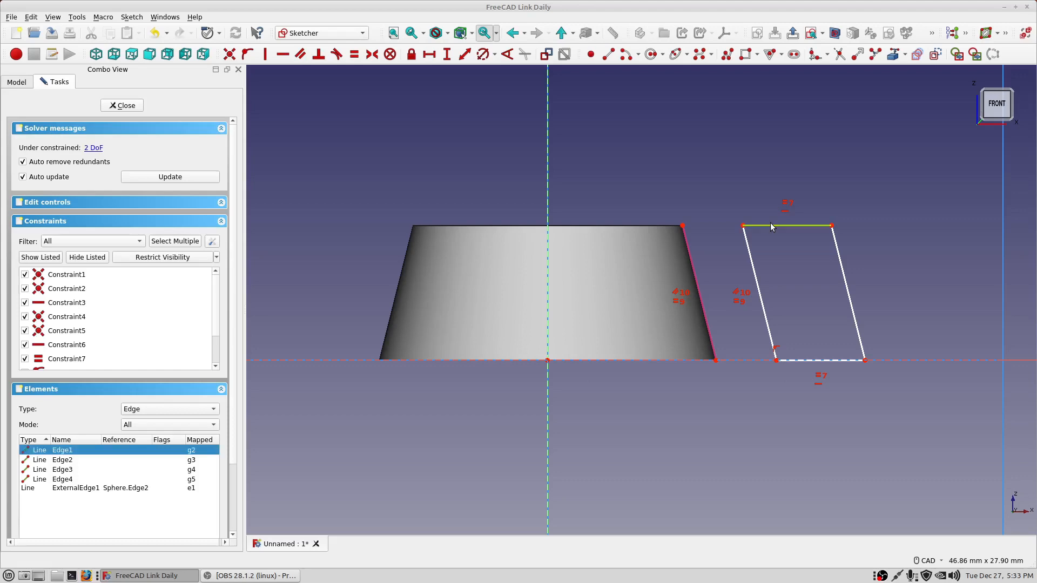
left_click(429, 55)
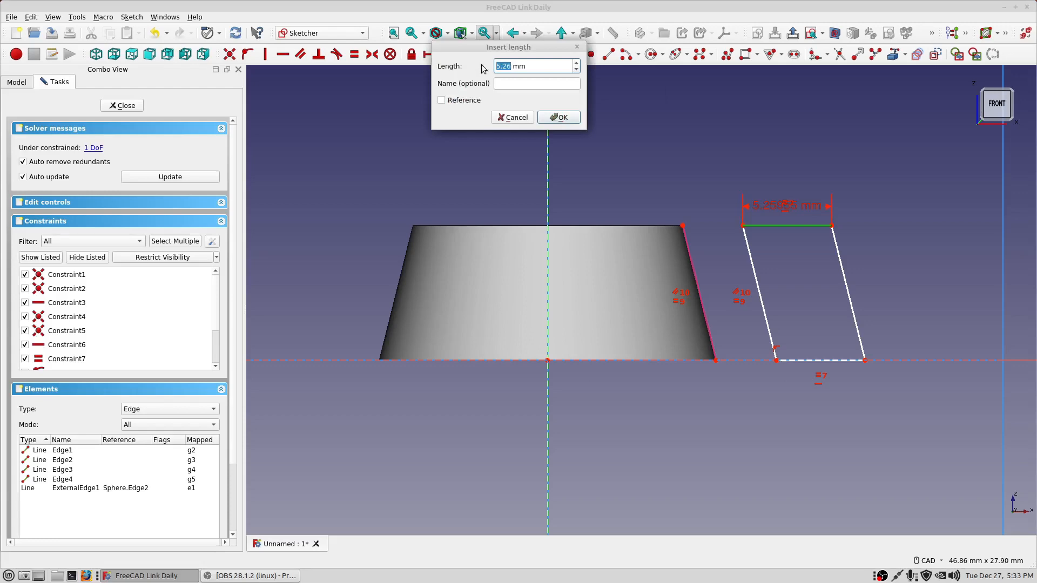
type("8")
left_click(560, 117)
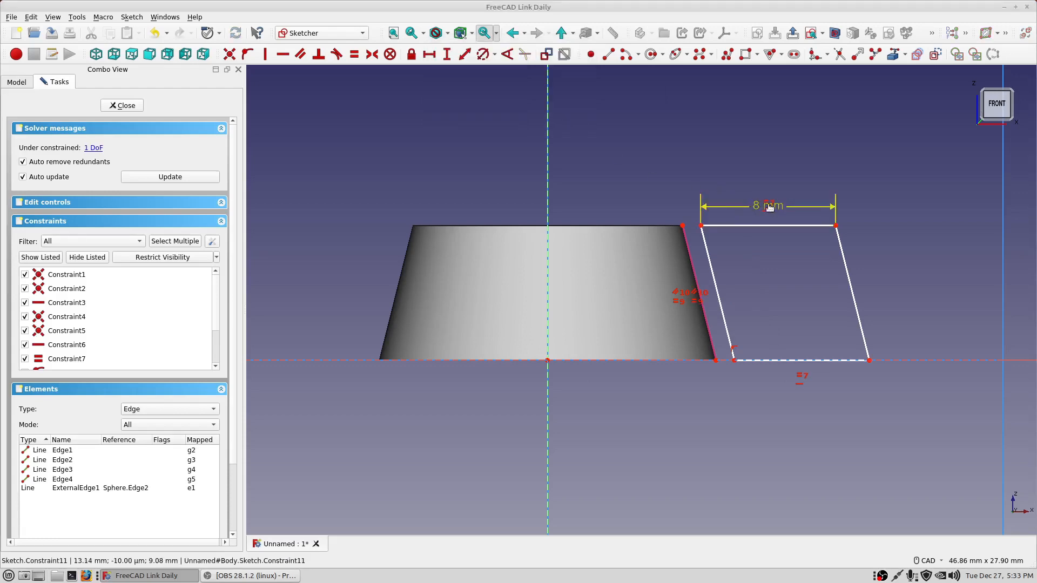
left_click_drag(769, 209, 771, 182)
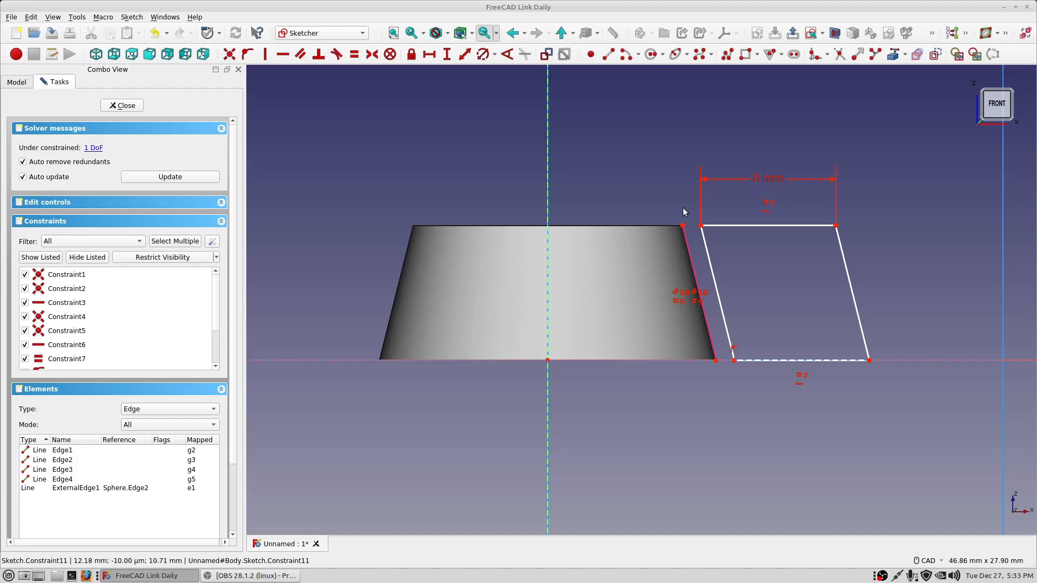
Set a 1 mm horizontal distance between the profile's upper inner corner and the referenced edge's upper endpoint, and reposition the dimension clear of the geometry.
left_click(701, 226)
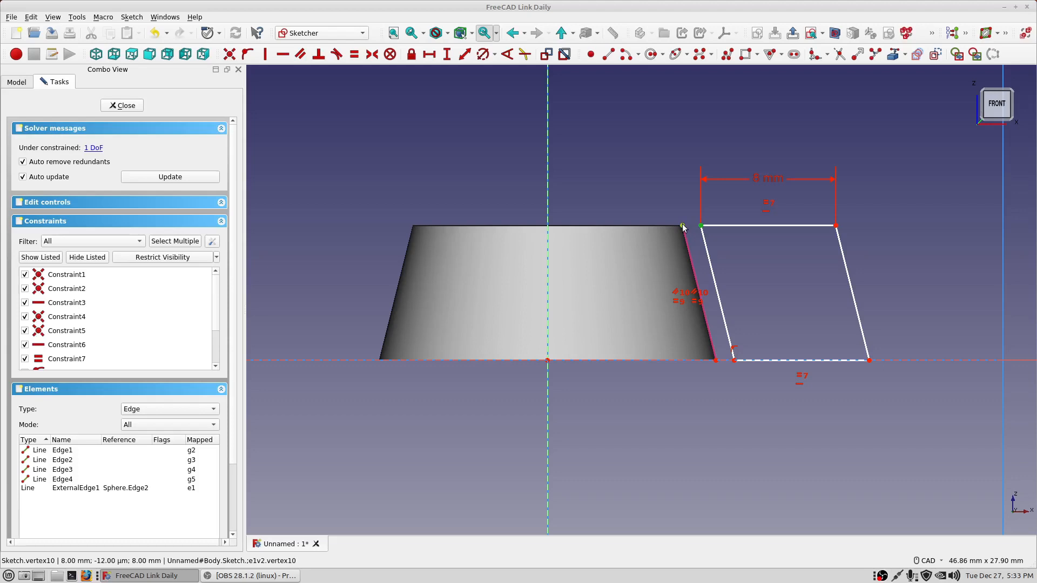
left_click(682, 226)
left_click(429, 55)
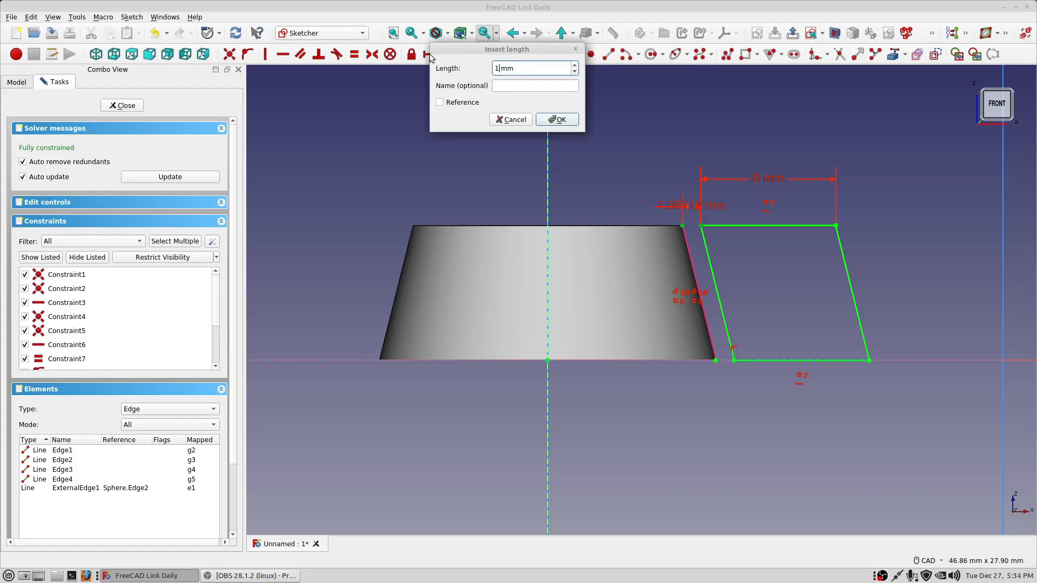
left_click(544, 120)
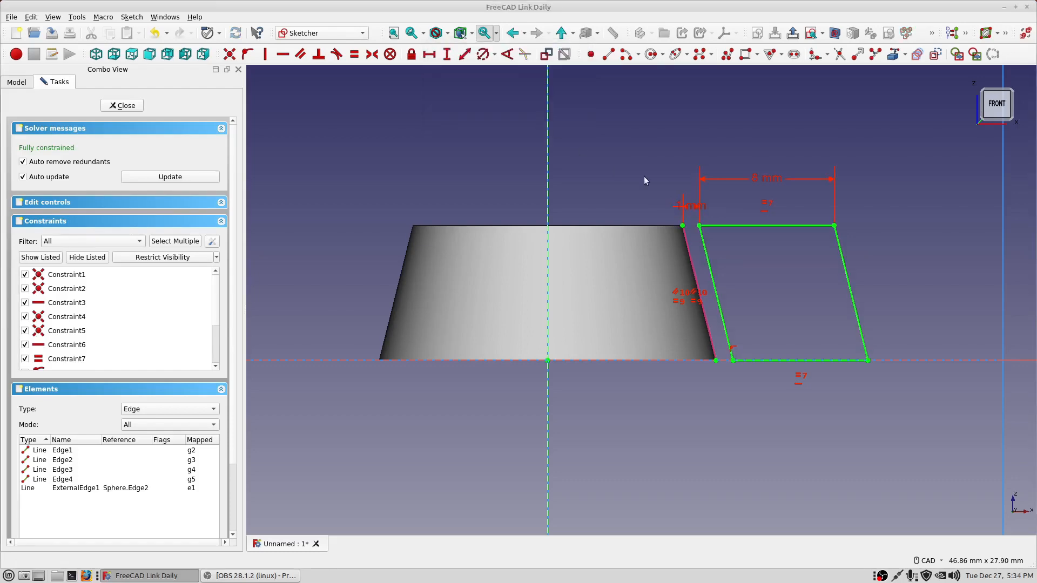
left_click_drag(697, 207, 638, 183)
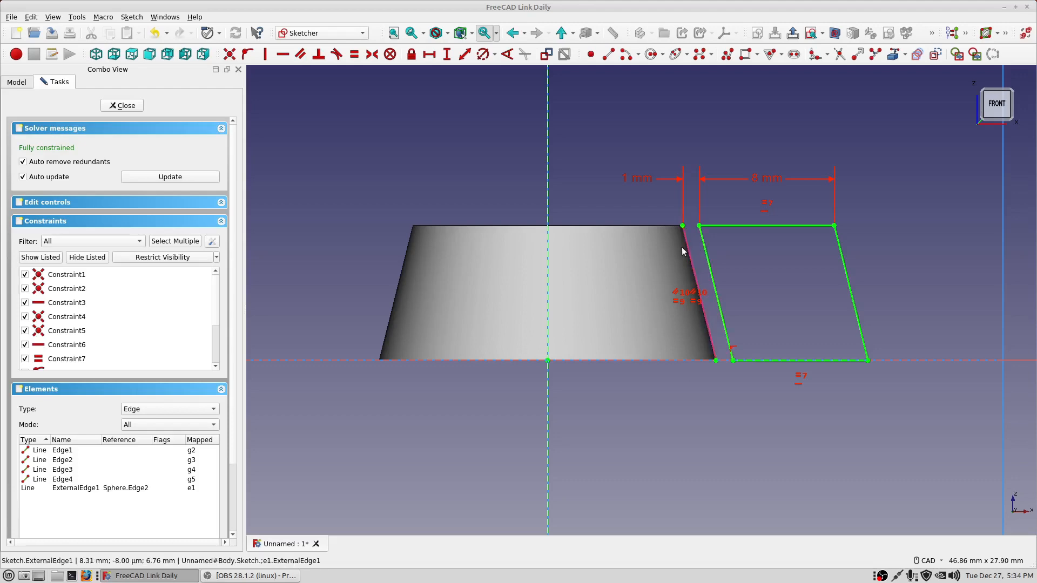
Change the horizontal distance between profile and referenced edge to -0.6 mm so the profile overlaps the cone, and close the sketch.
double_click(646, 179)
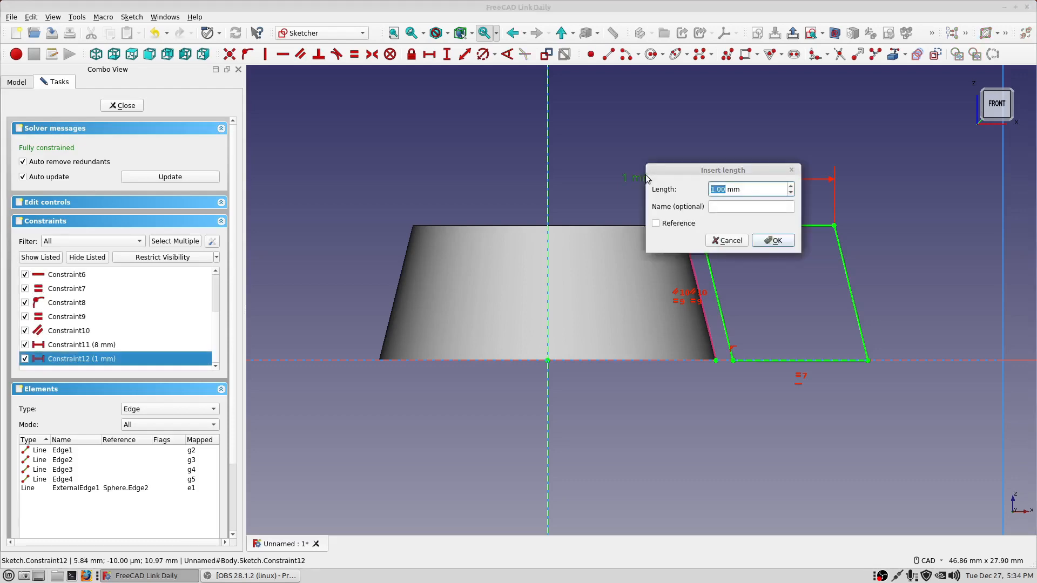
type("-.6")
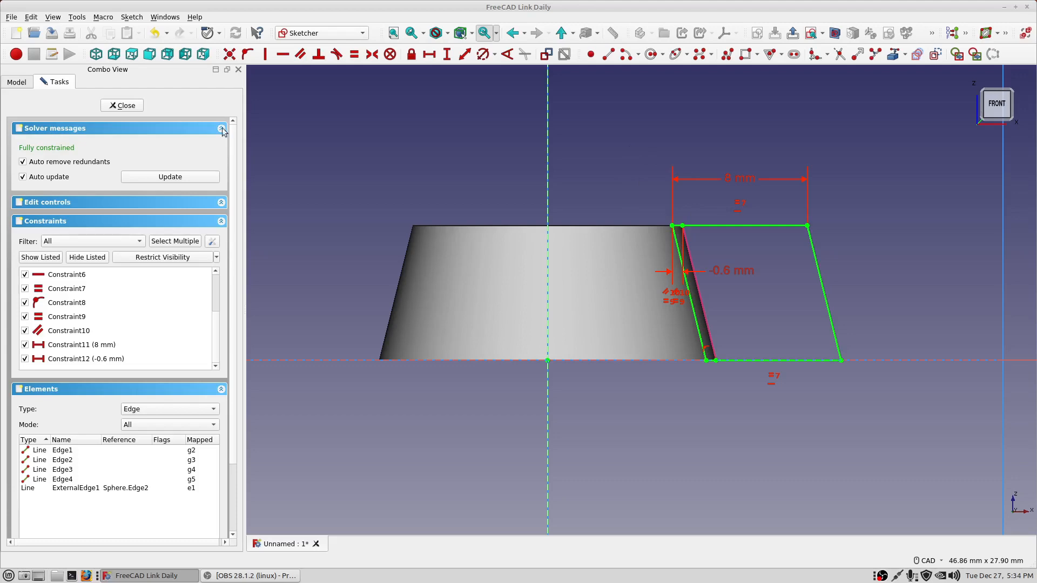
left_click(122, 105)
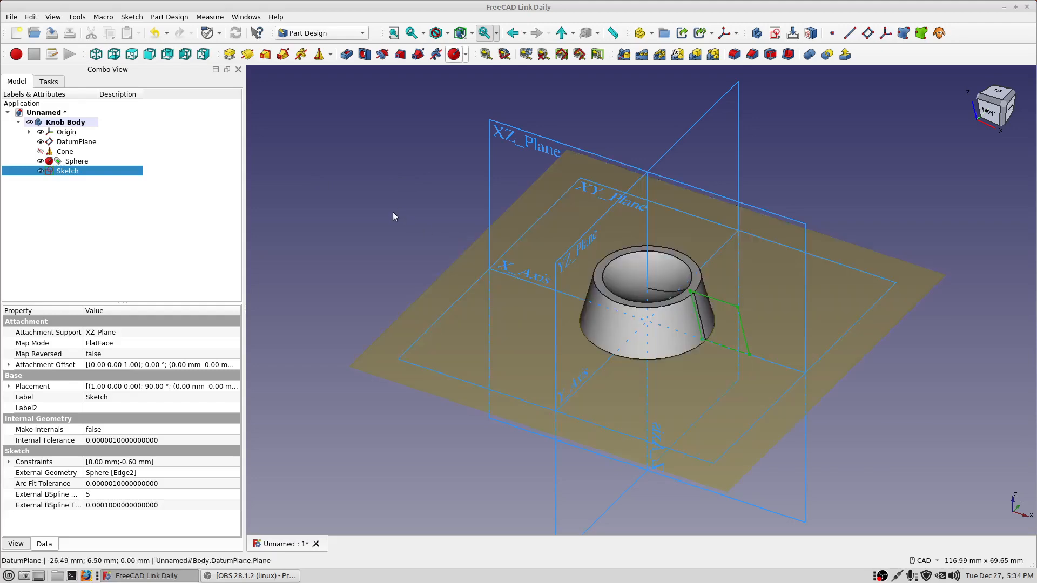
Pad the sketched profile 4.5 mm symmetrically about the sketch plane to form the knob's pointer.
left_click(229, 54)
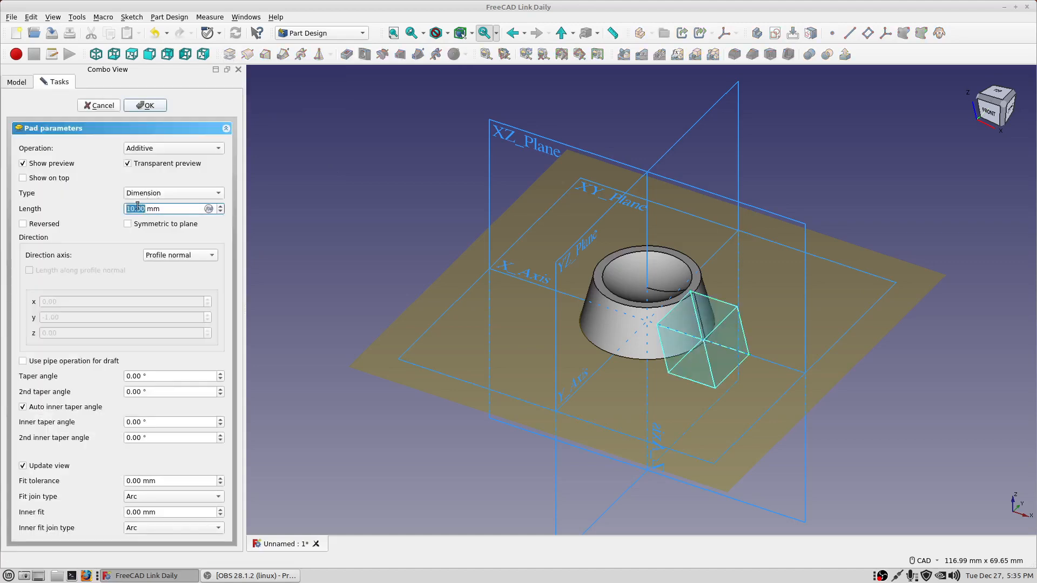
type("4.5")
left_click(128, 226)
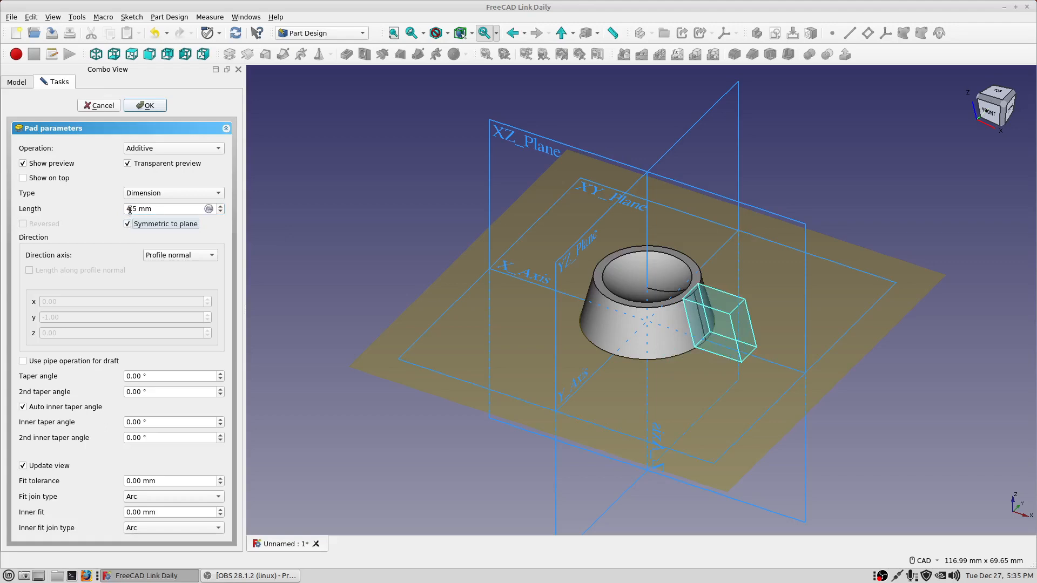
left_click(158, 107)
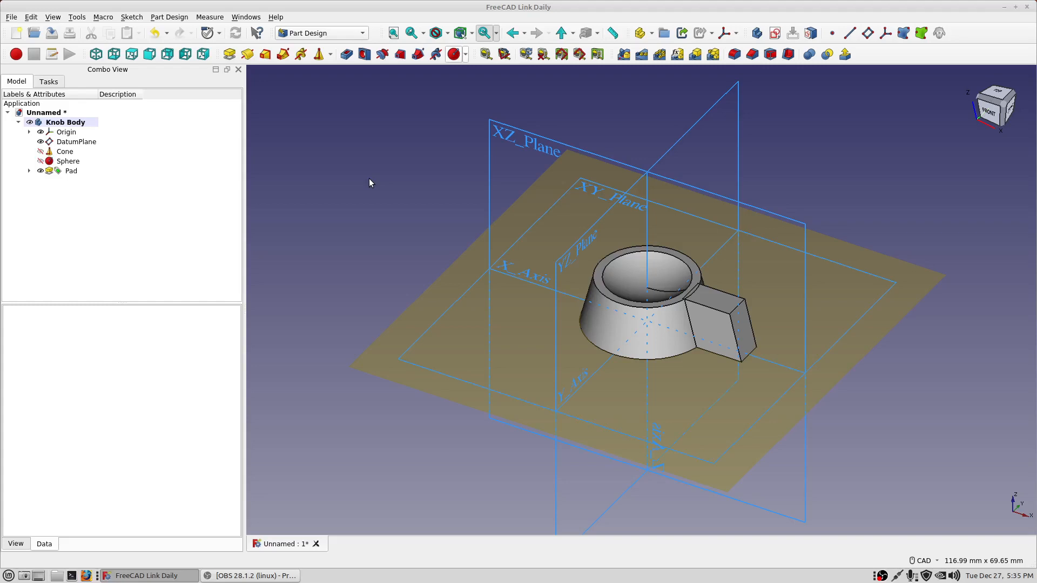
Save the document as Knob1.FCStd in the FreeCAD folder, replacing the existing file.
left_click(12, 17)
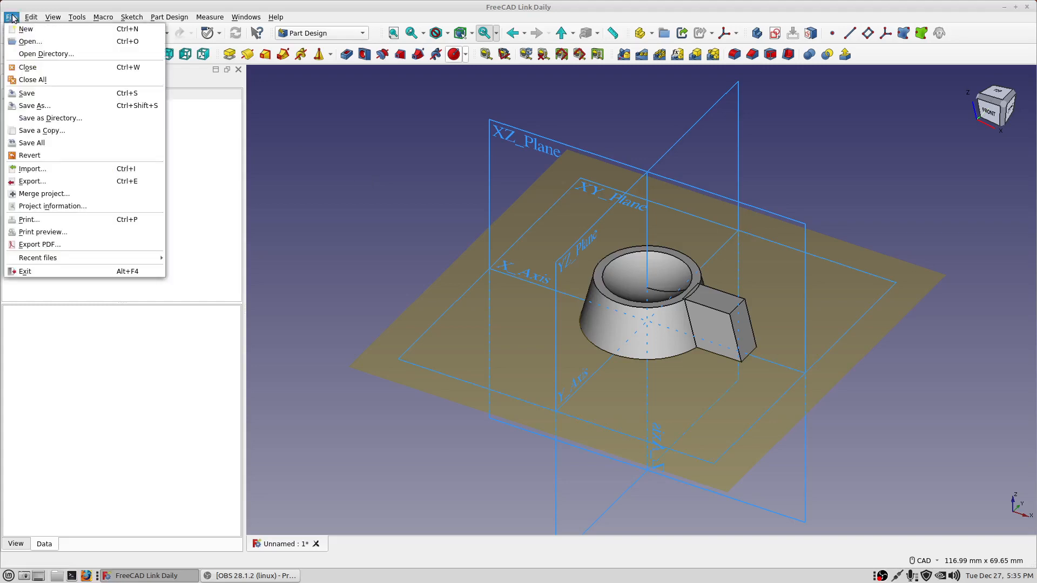
left_click(34, 105)
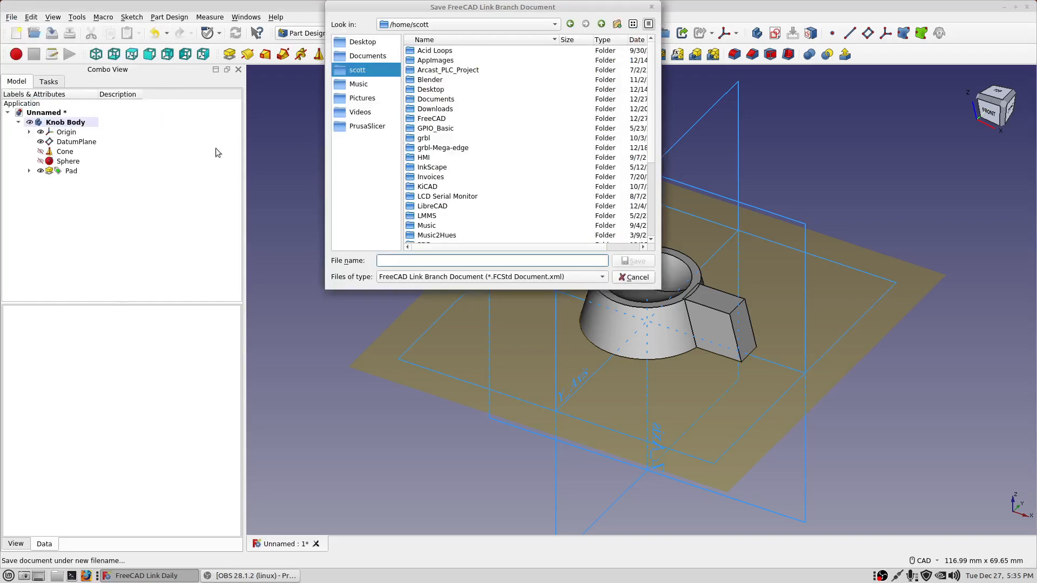
double_click(439, 118)
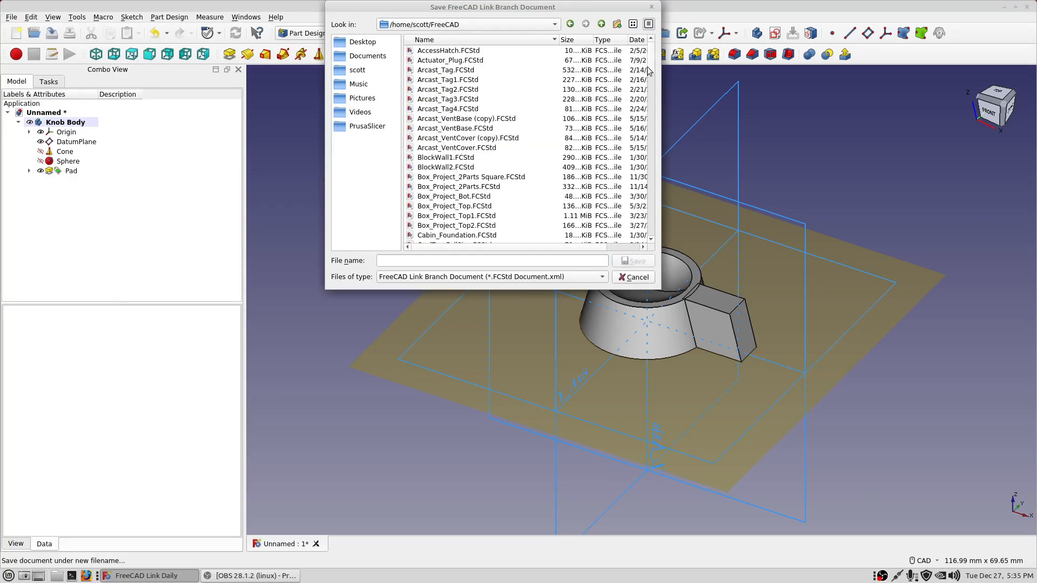
left_click_drag(654, 65, 651, 106)
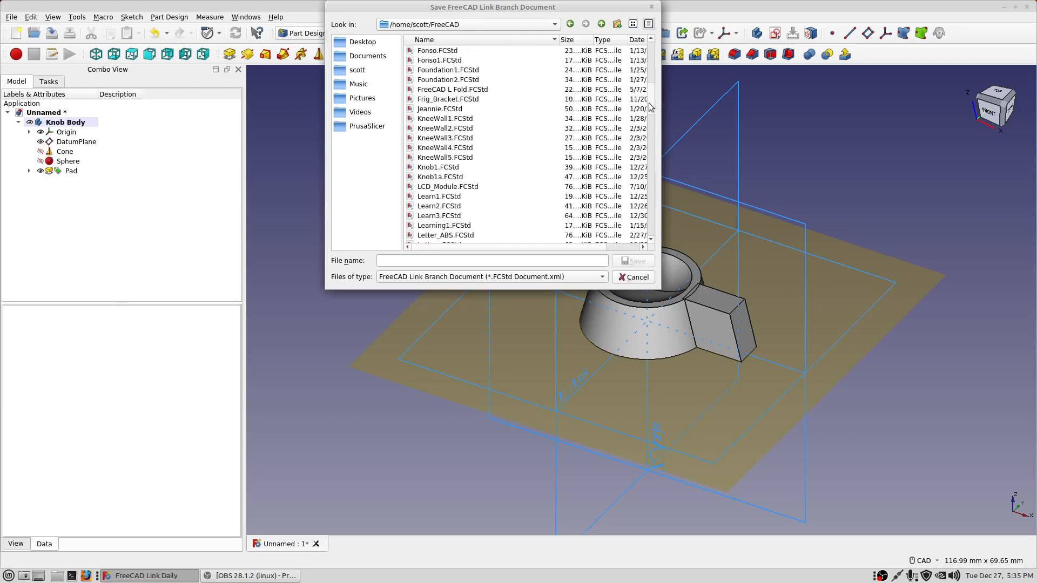
left_click(443, 169)
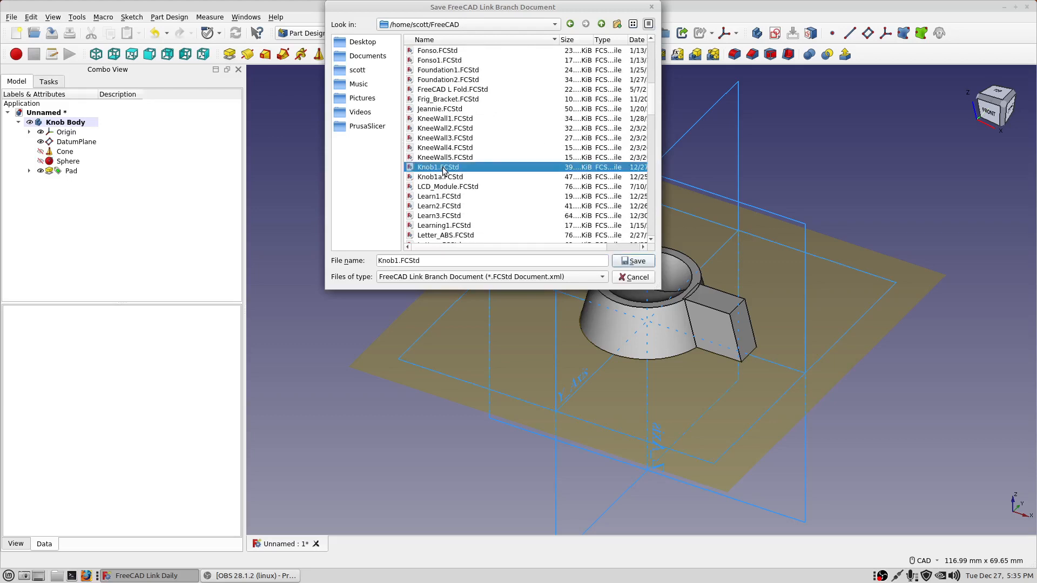
left_click(639, 264)
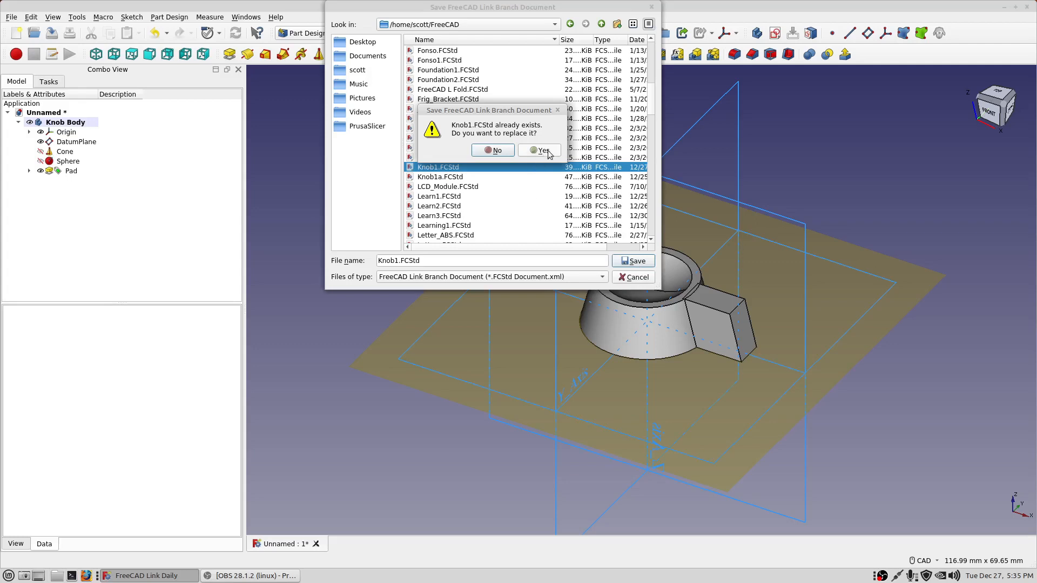
left_click(541, 151)
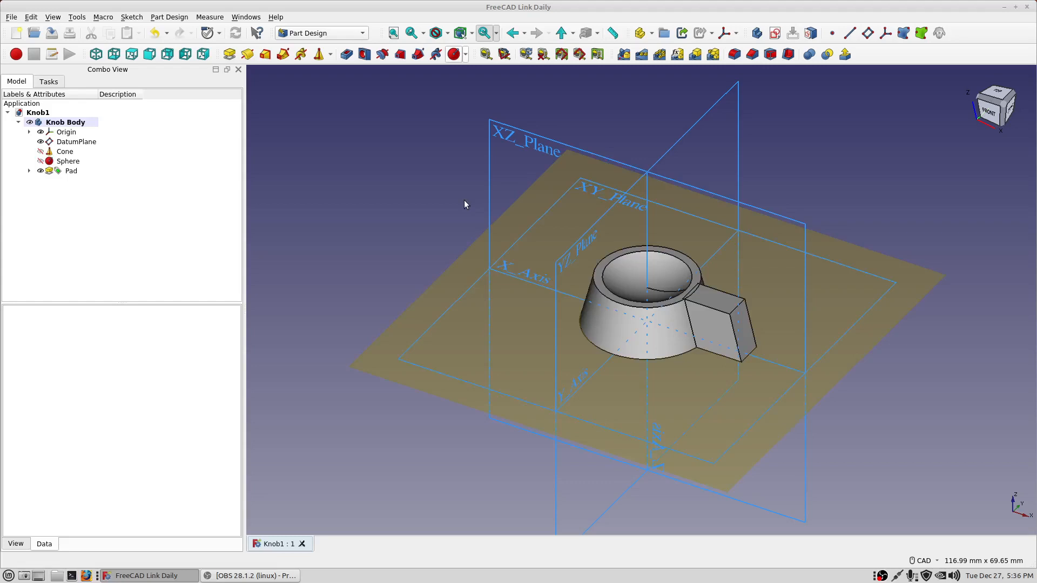
Create a polar pattern of the pointer pad around the base Z axis with 3 occurrences over 360°.
left_click(71, 172)
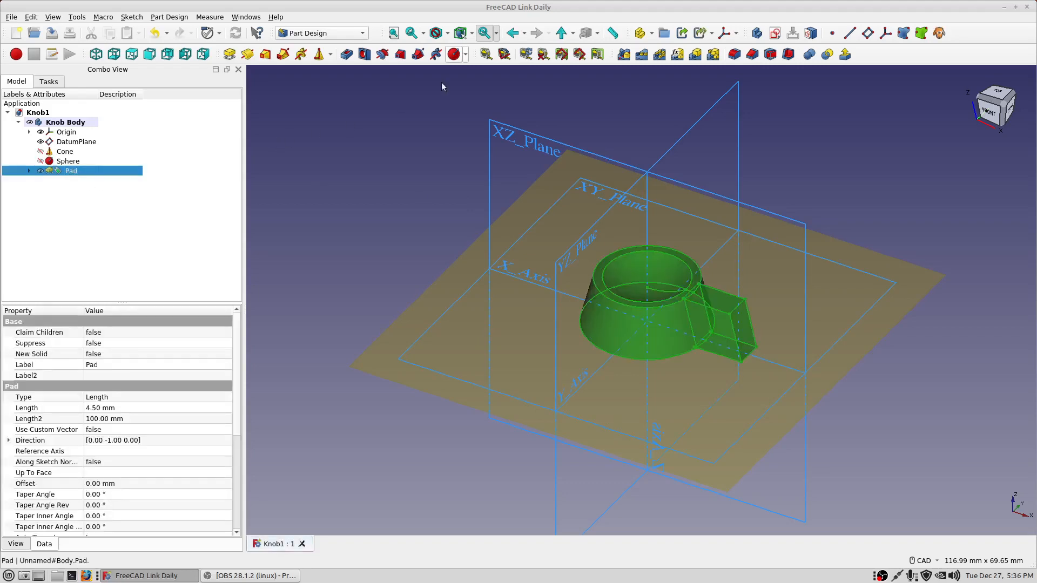
left_click(660, 55)
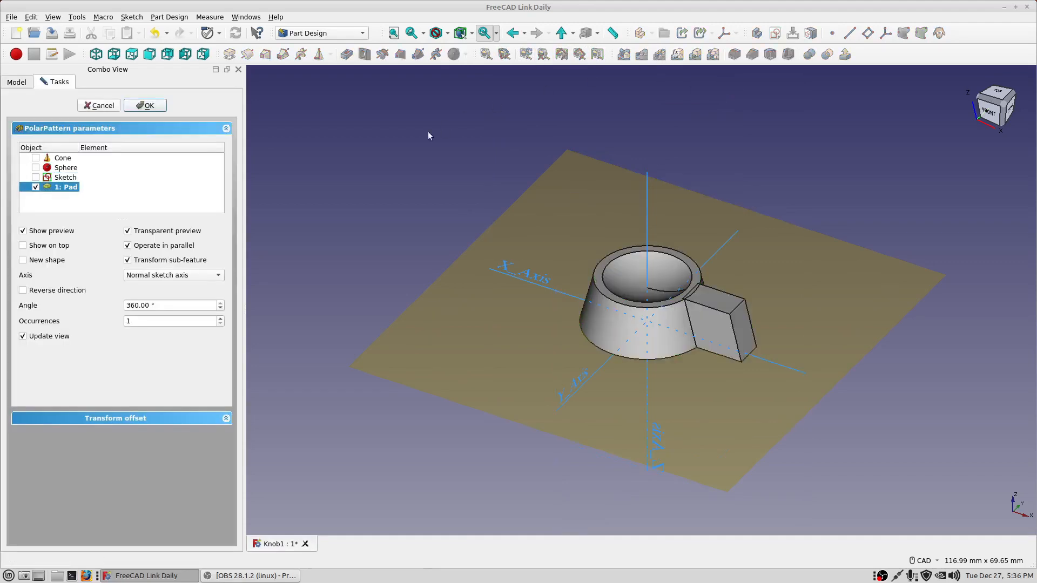
left_click(222, 276)
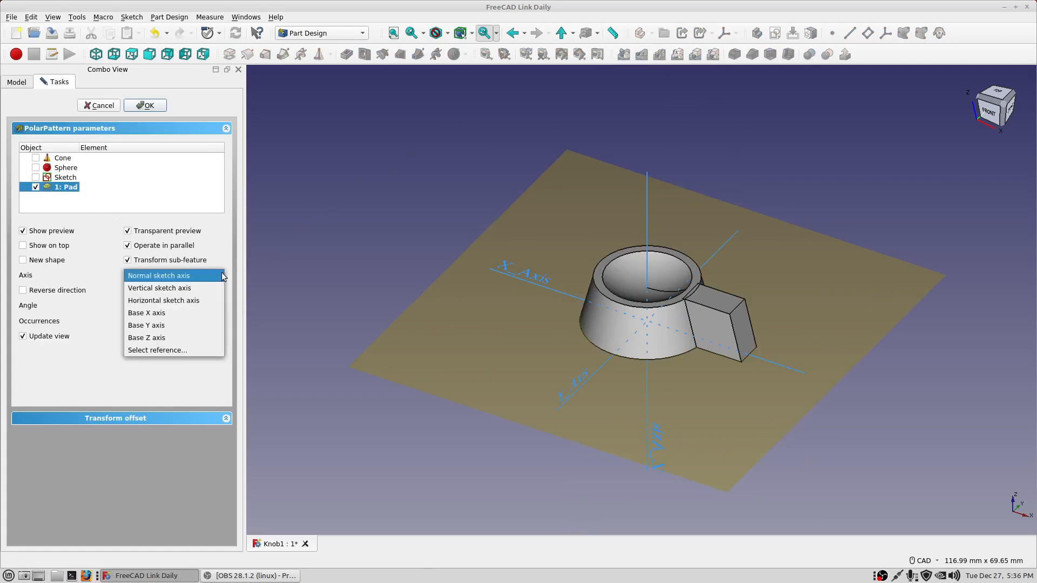
left_click(161, 338)
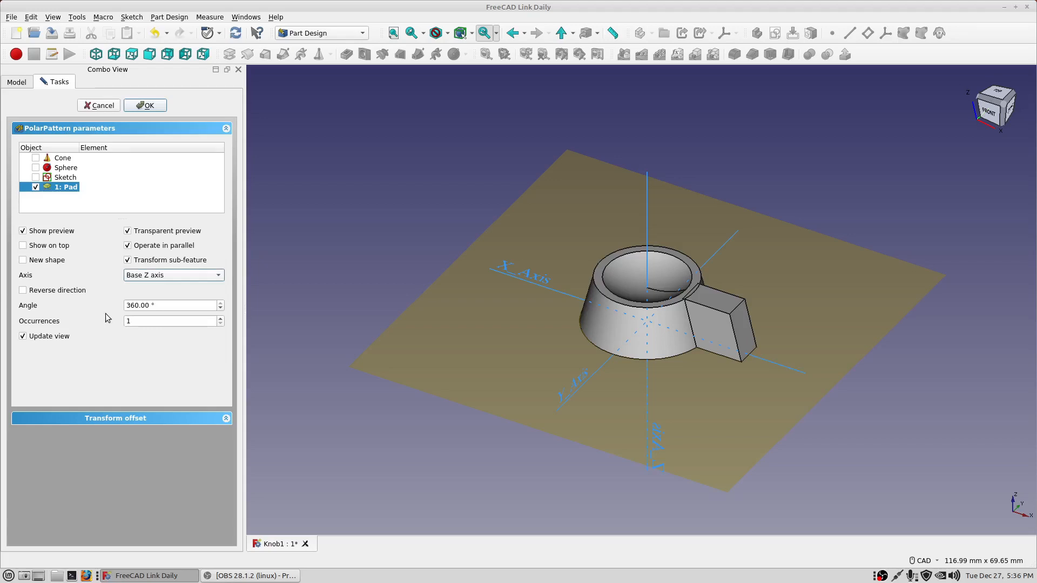
left_click(221, 319)
left_click(220, 318)
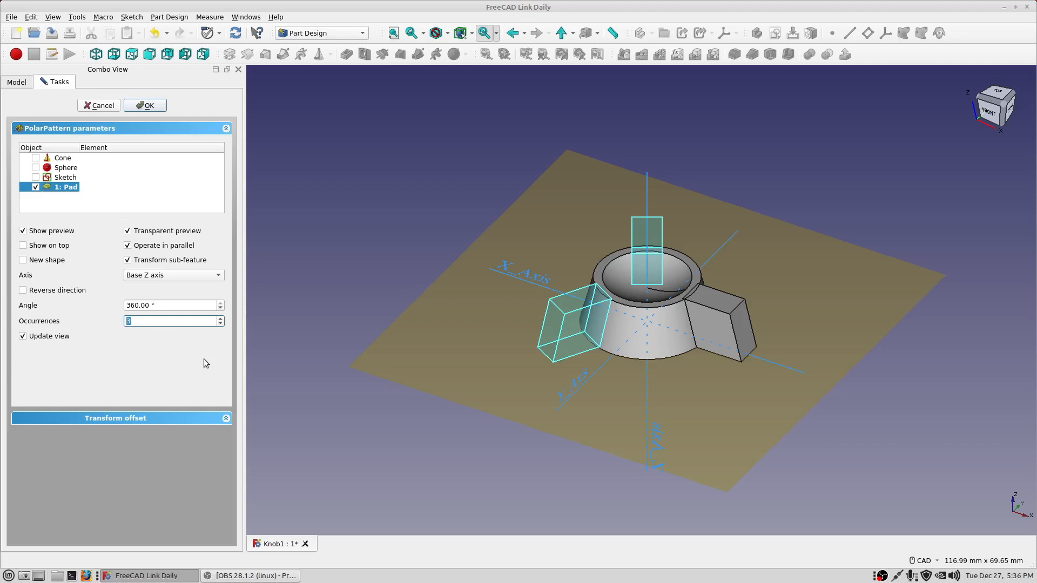
left_click(152, 106)
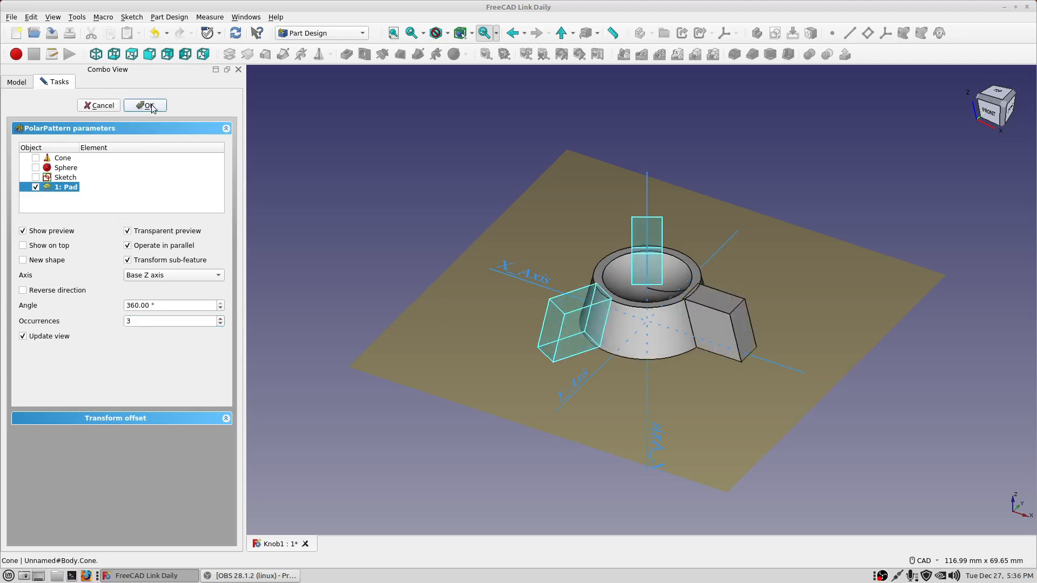
Inspect the patterned knob up close and from above, and return to the isometric view.
scroll(400, 185, "up", 4)
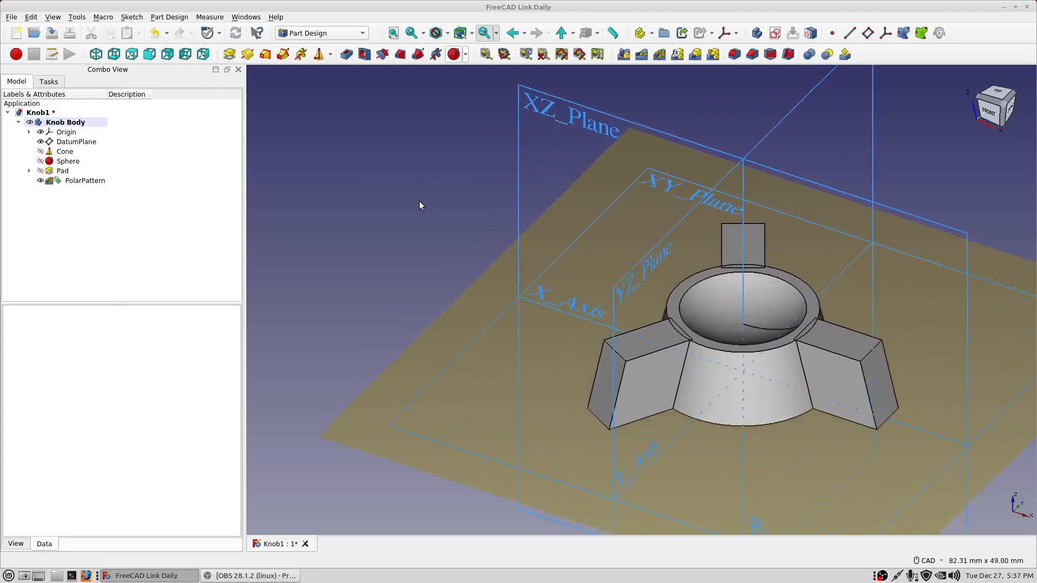
scroll(420, 205, "up", 1)
middle_click_drag(438, 241, 320, 198)
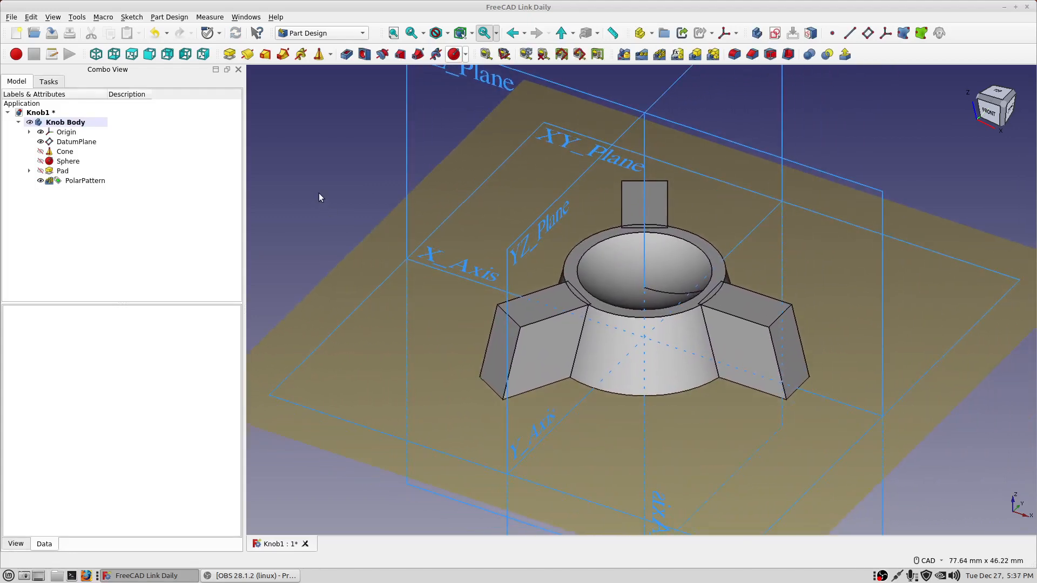
left_click(132, 57)
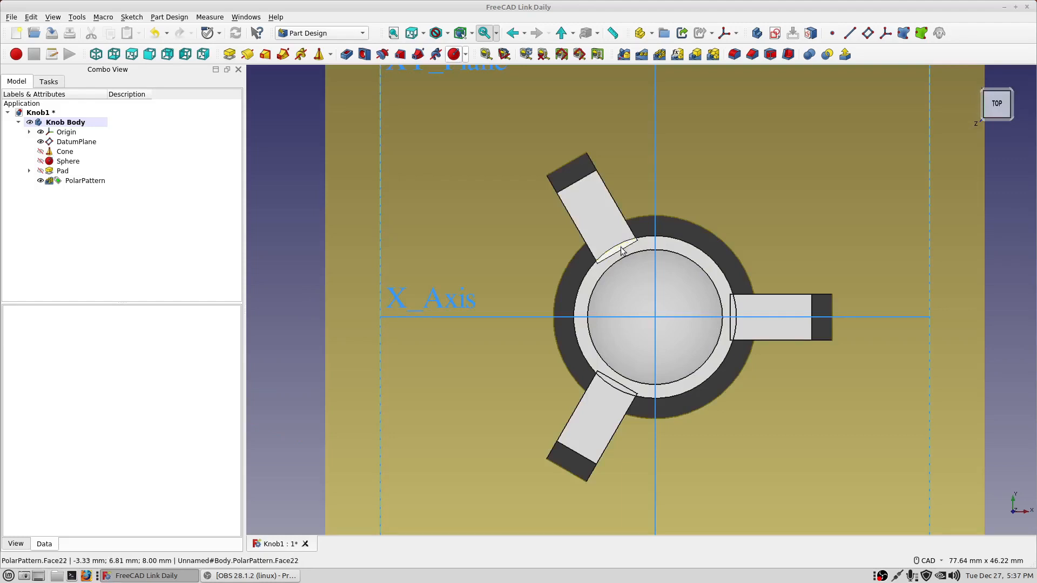
left_click(96, 57)
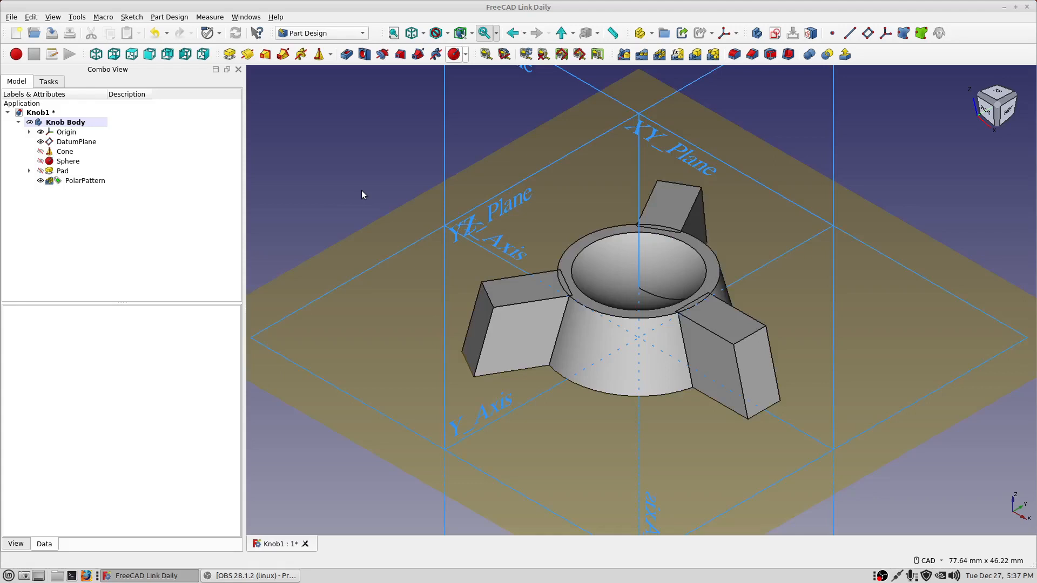
Export the polar pattern feature as the STL mesh Knob1.stl into the PrusaSlicer folder, replacing the existing file.
left_click(86, 181)
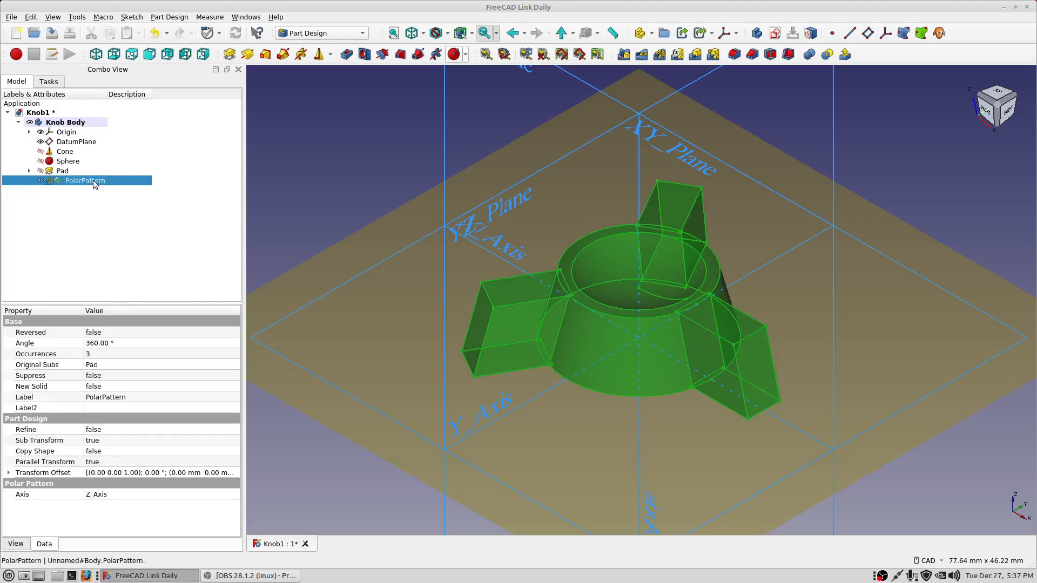
left_click(12, 17)
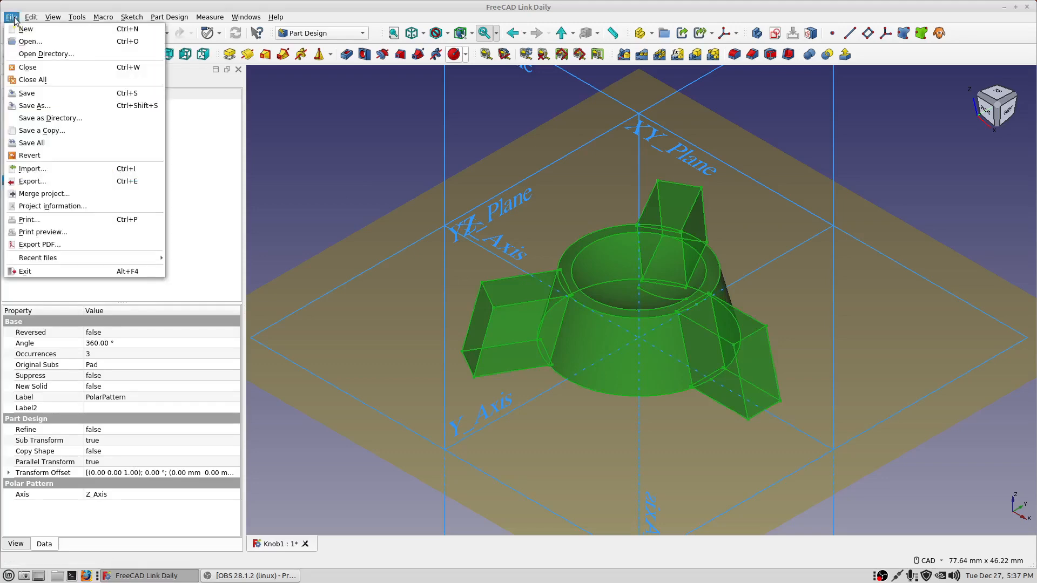
left_click(32, 181)
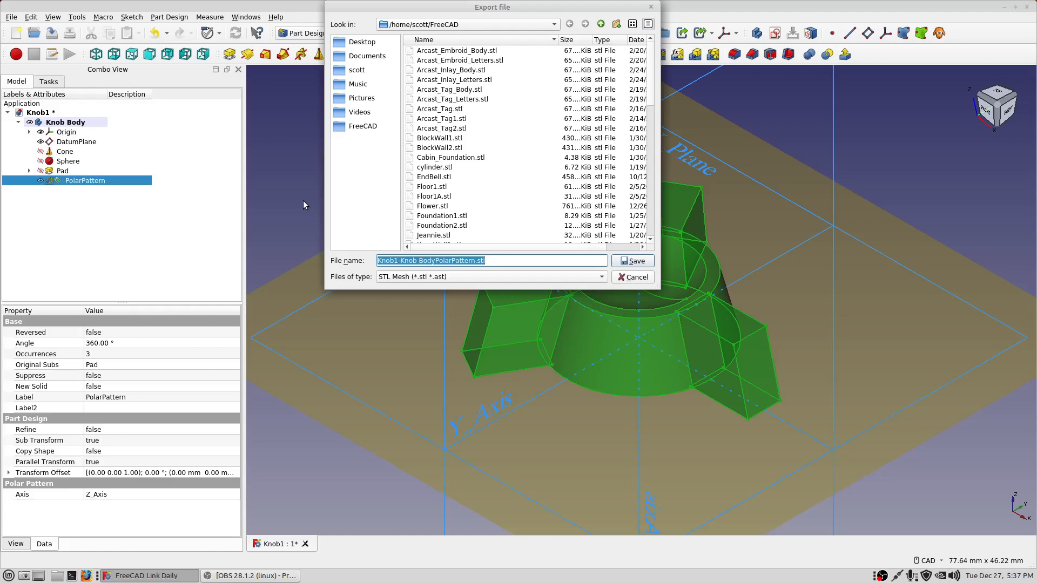
left_click(358, 70)
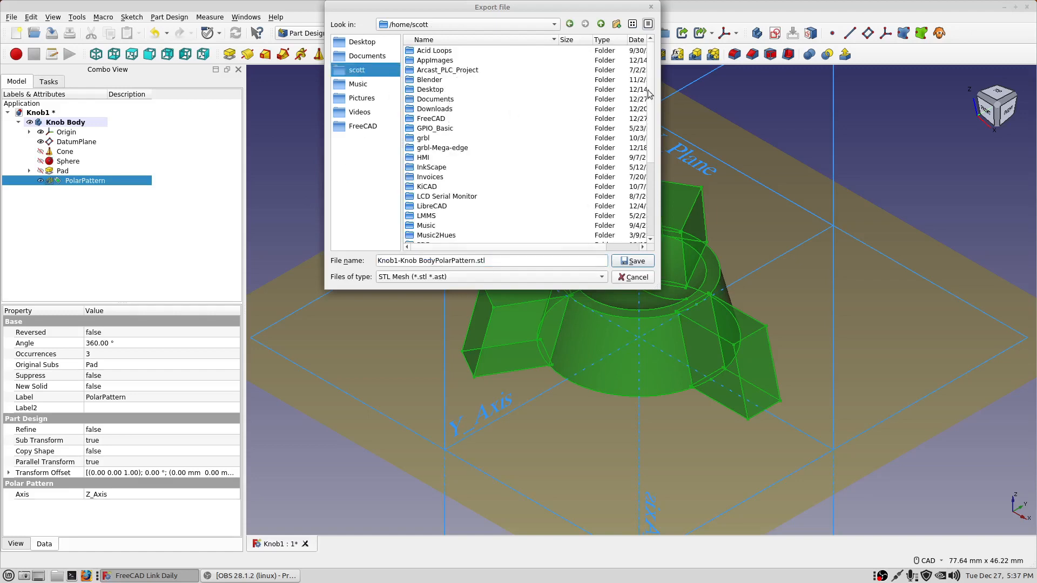
left_click_drag(650, 93, 648, 148)
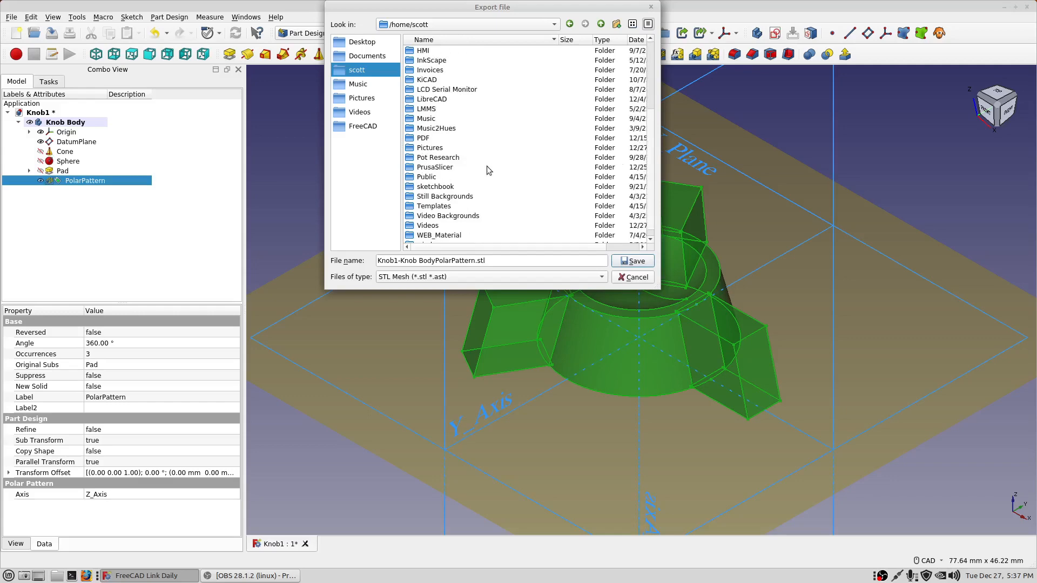
double_click(439, 168)
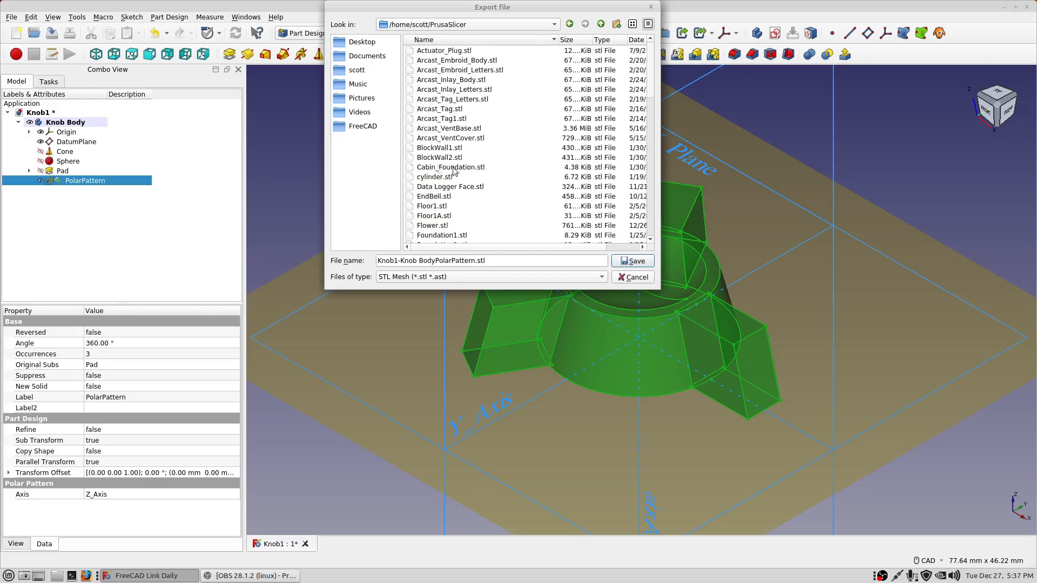
left_click_drag(652, 94, 650, 132)
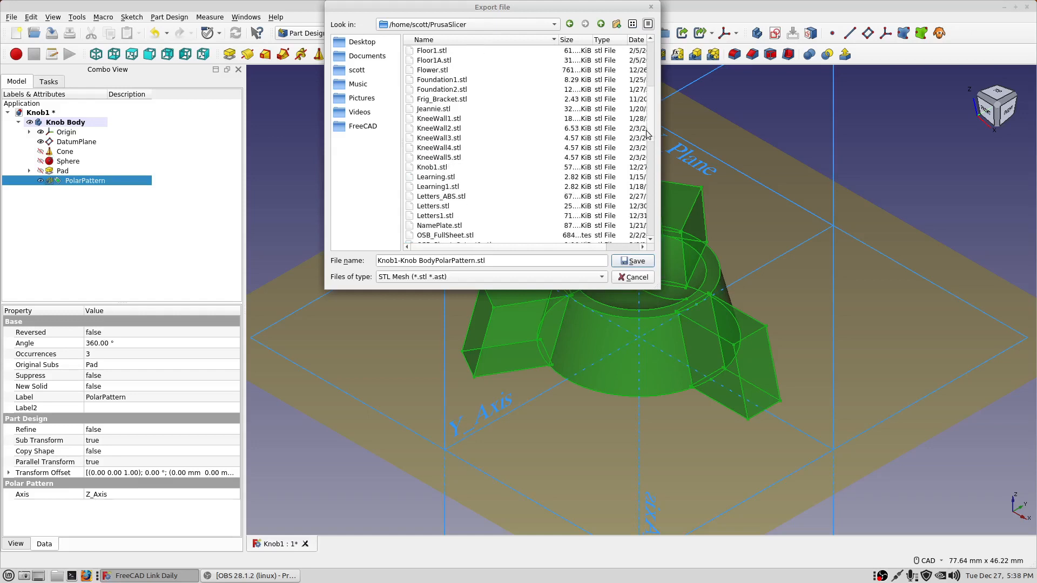
double_click(435, 171)
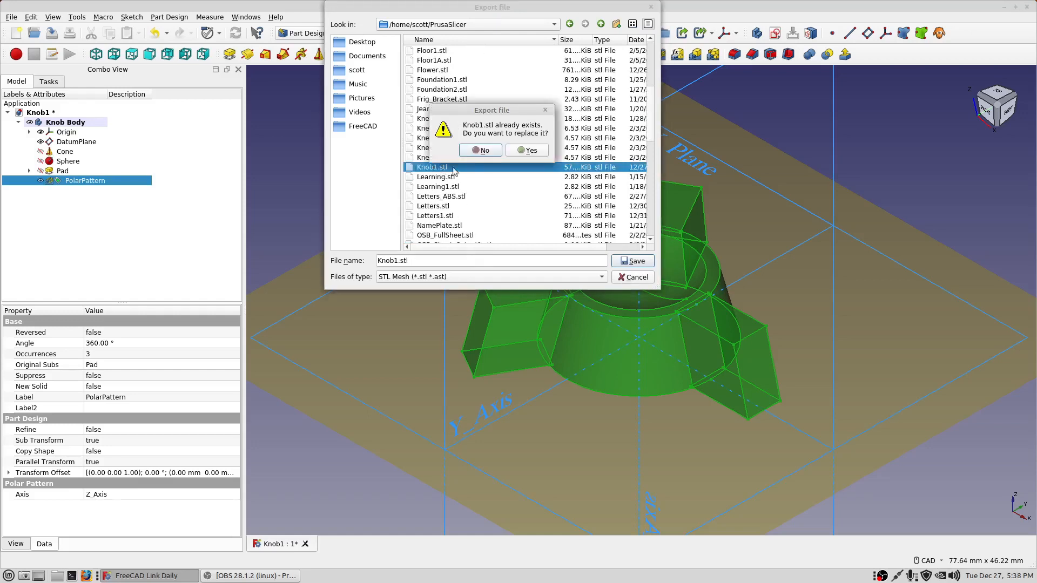
left_click(526, 150)
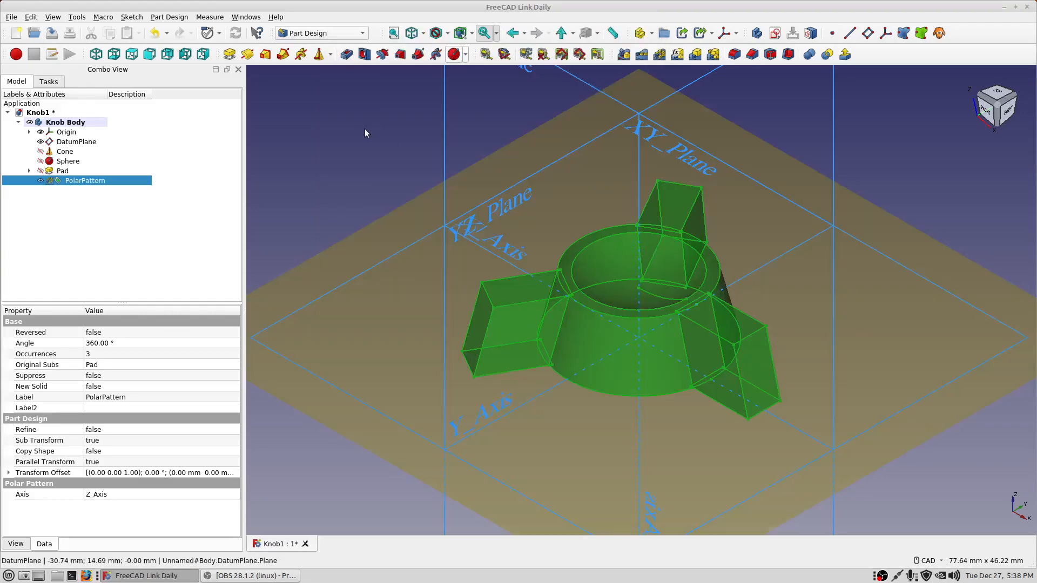
Save the Knob1 document, quit FreeCAD and start PrusaSlicer, dismissing its configuration update notice.
left_click(11, 18)
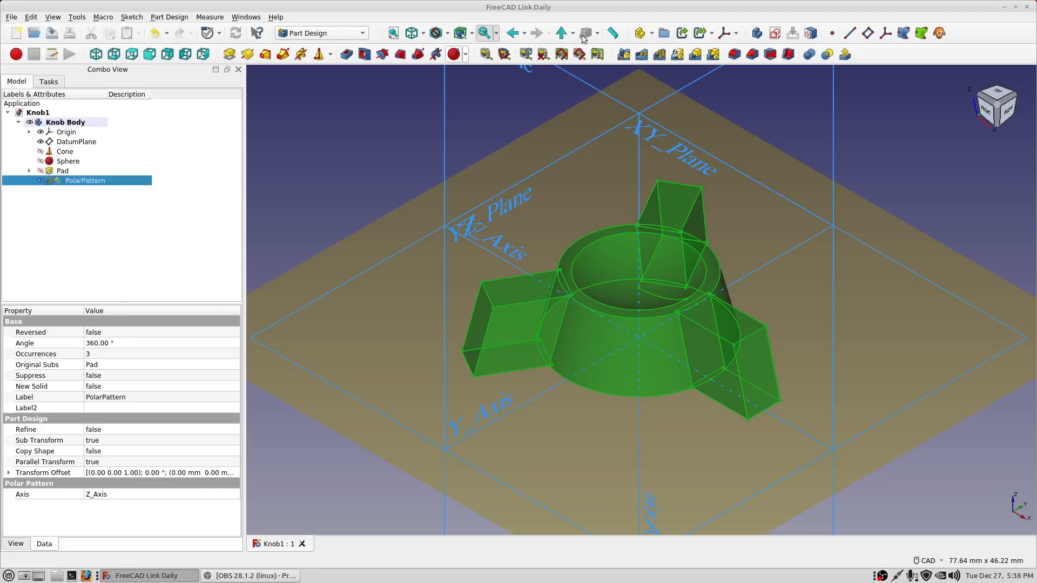
left_click(1028, 8)
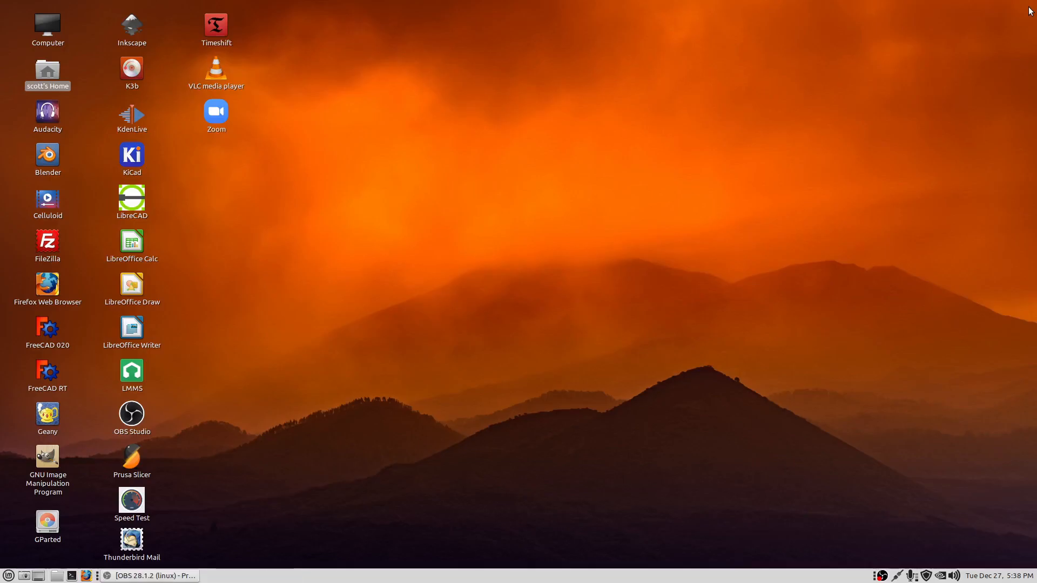
double_click(134, 456)
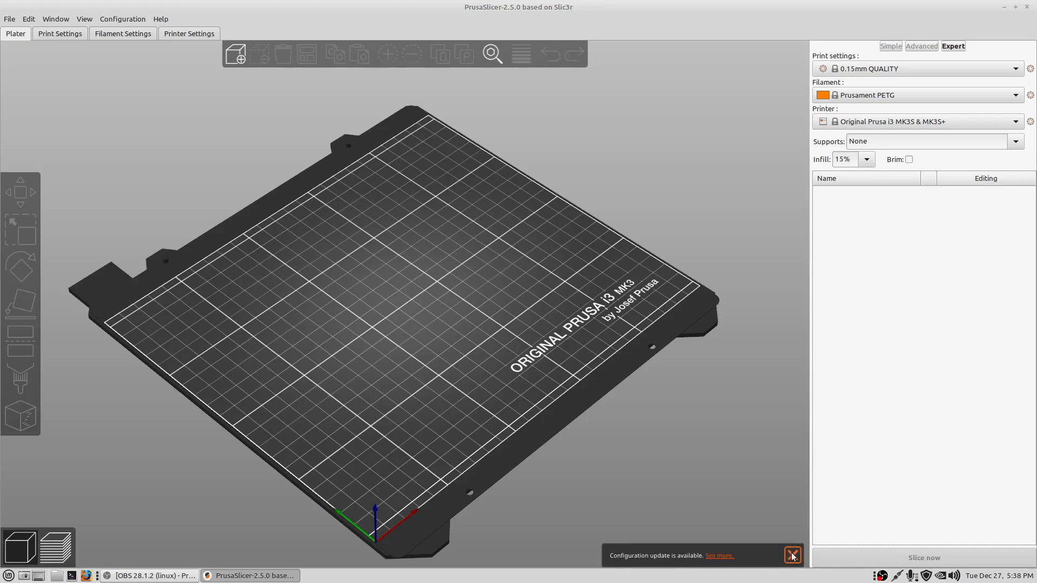
left_click(793, 555)
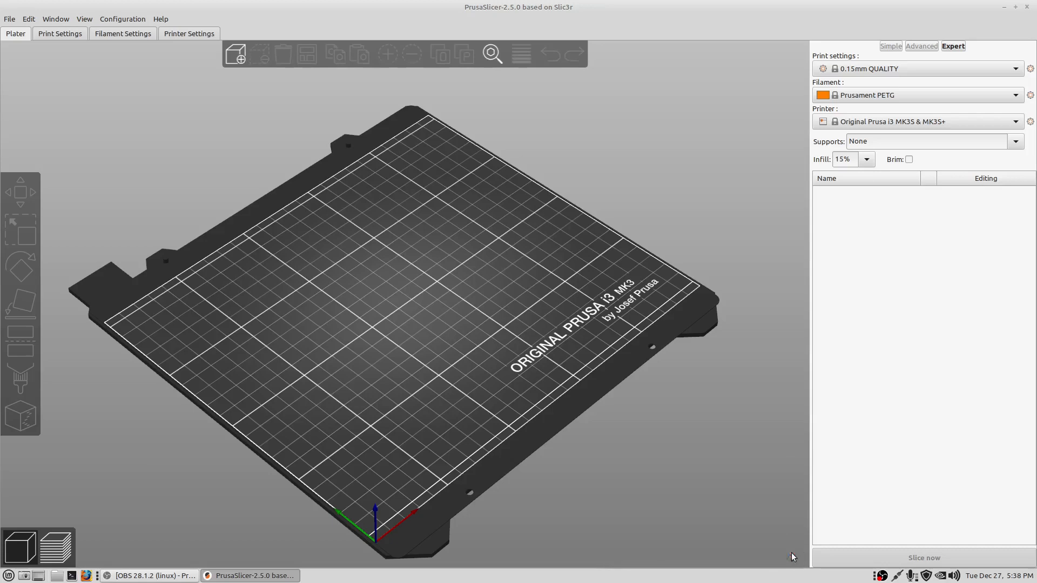
Import Knob1.stl from the PrusaSlicer folder onto the print bed and dismiss the hint notification.
left_click(9, 20)
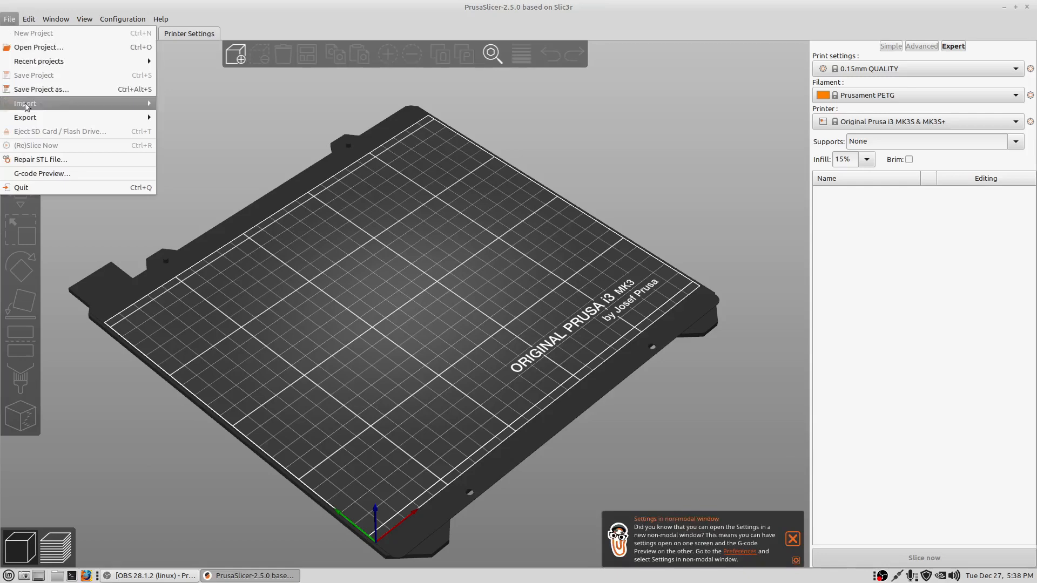
mouse_move(30, 104)
left_click(182, 104)
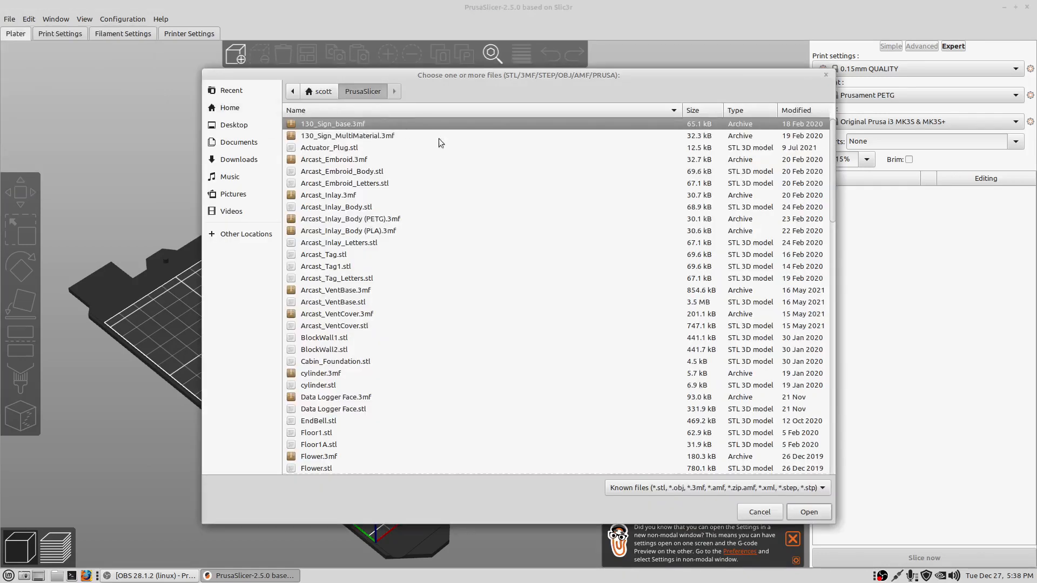
left_click_drag(832, 162, 822, 268)
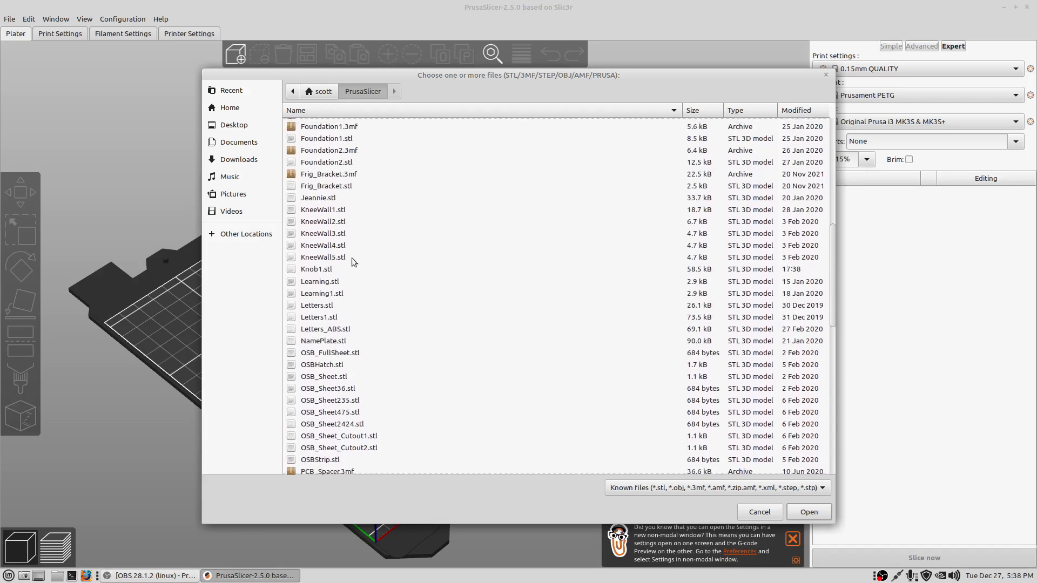
left_click(315, 270)
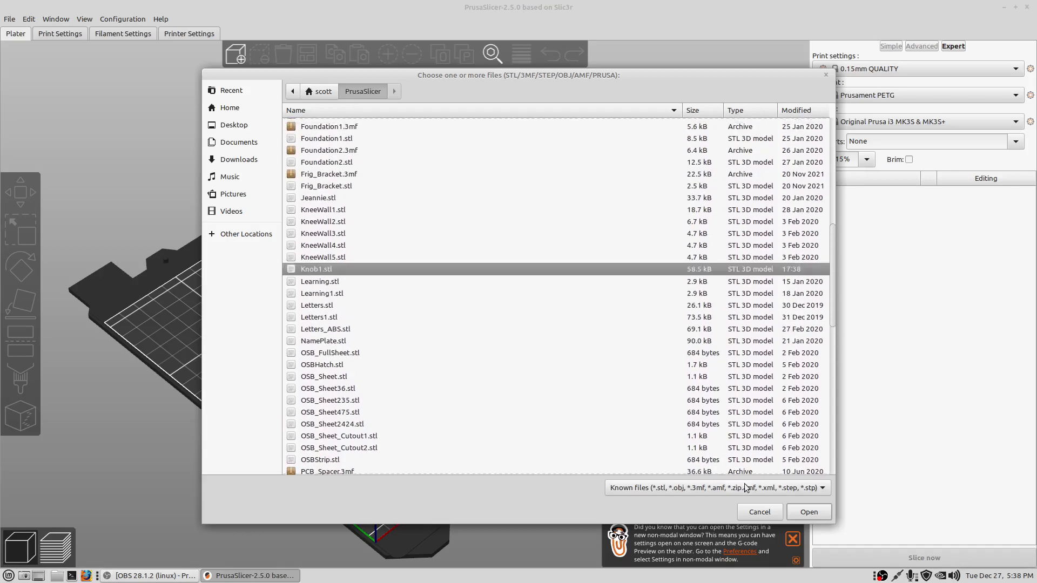
left_click(804, 513)
left_click(793, 539)
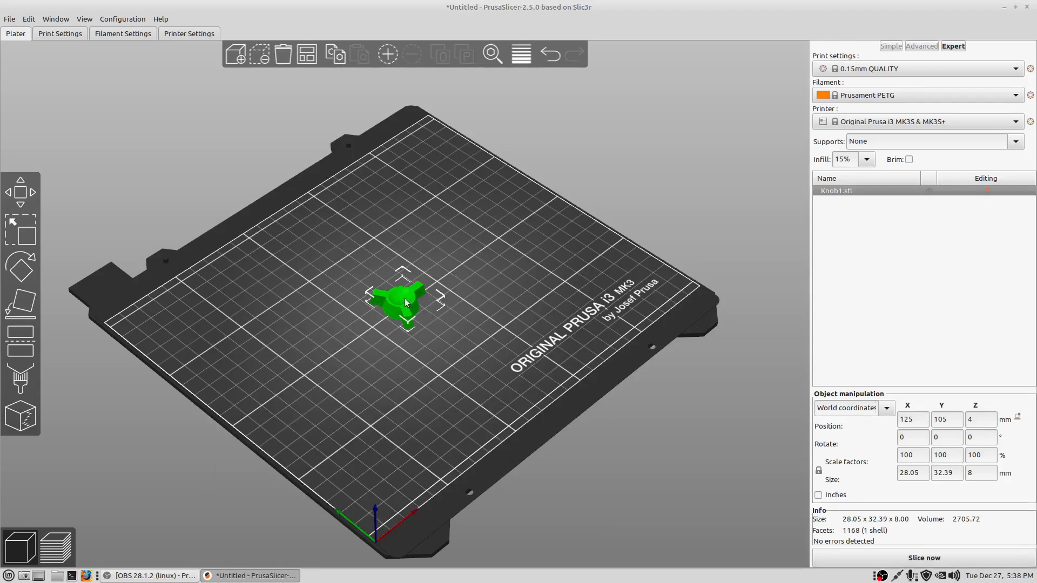
Move the knob model across the print bed to about X 74 mm, Y 127 mm.
left_click_drag(407, 301, 320, 320)
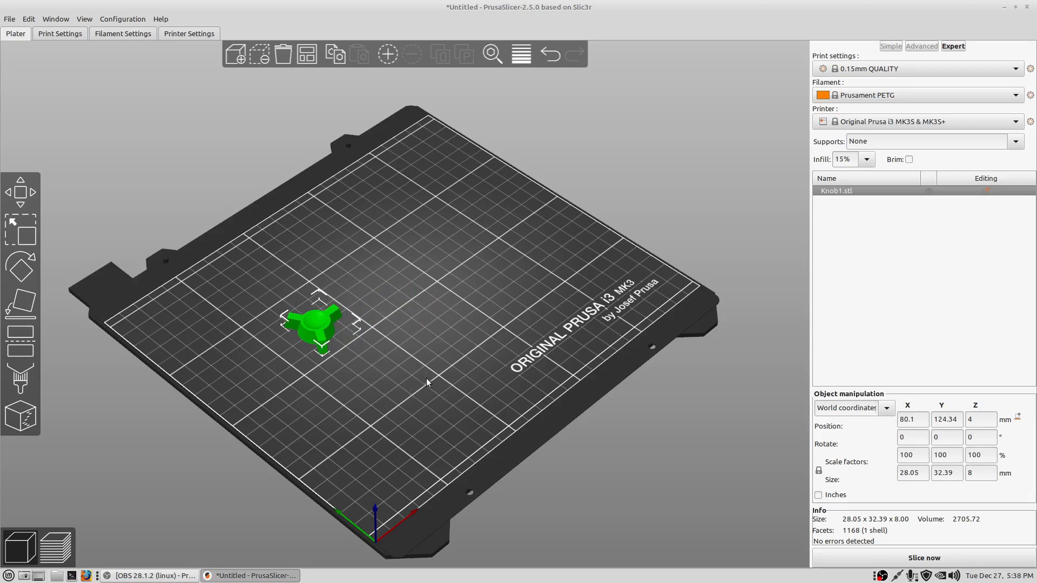
mouse_move(312, 319)
left_mouse_down()
mouse_move(405, 244)
mouse_move(359, 235)
mouse_move(271, 287)
mouse_move(335, 322)
mouse_move(300, 322)
left_mouse_up()
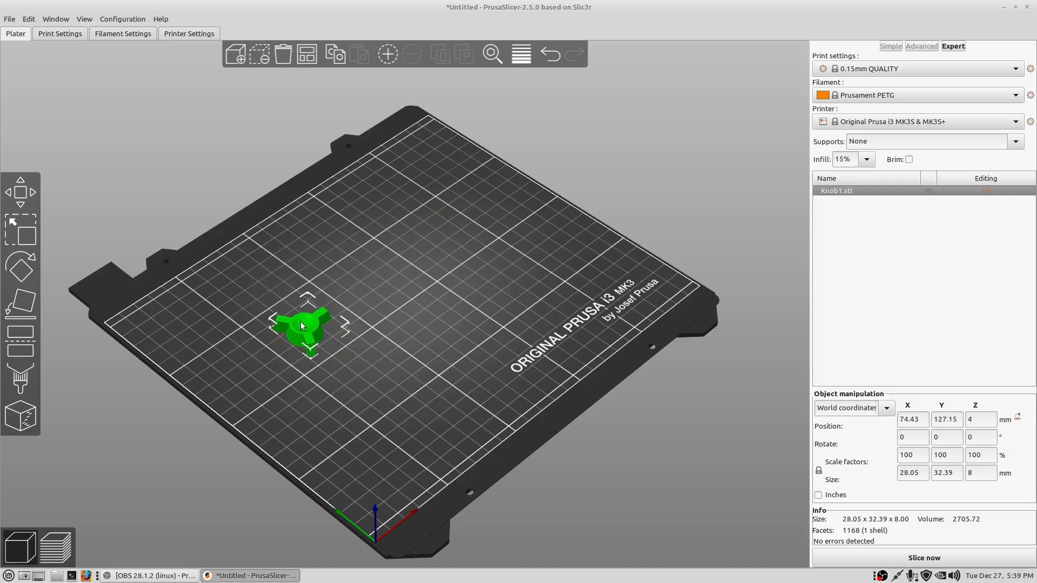